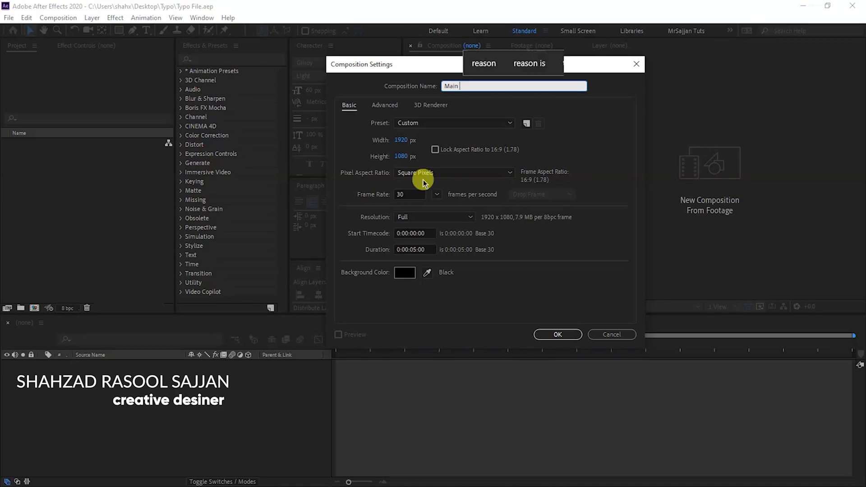
Step: Name the new composition Main Composition, set its duration to 0:00:10:00 and create it
text(Composition)
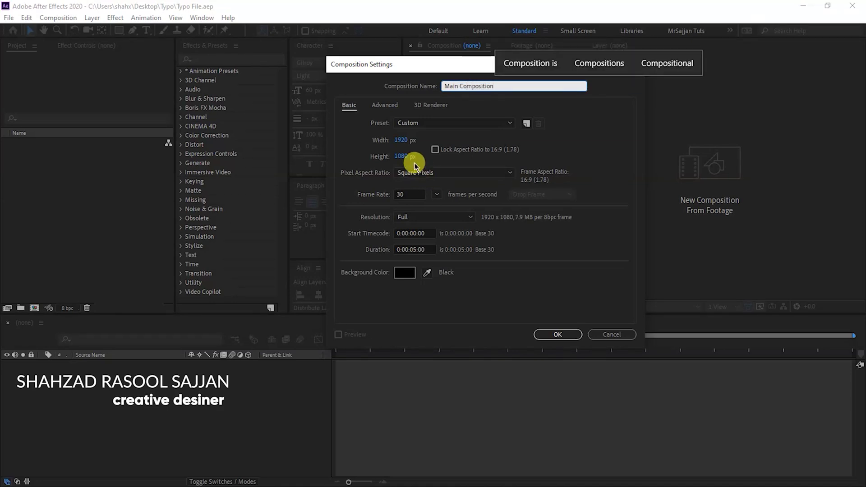
double_click(412, 249)
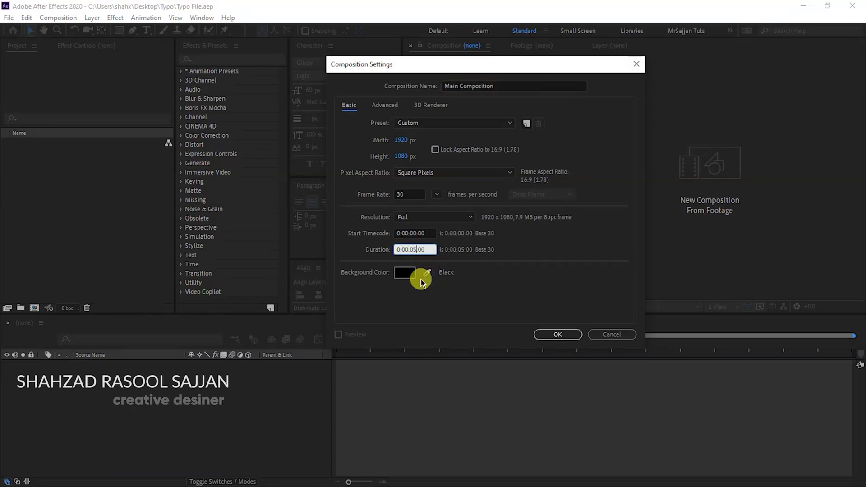
click(550, 334)
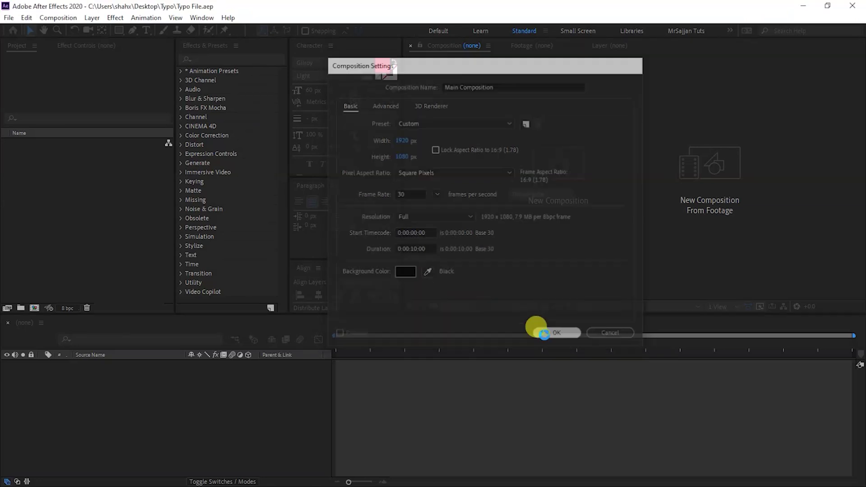
Step: Add a white solid layer named Solid to Main Composition, keeping the 1920 x 1080 size
right_click(213, 400)
click(252, 283)
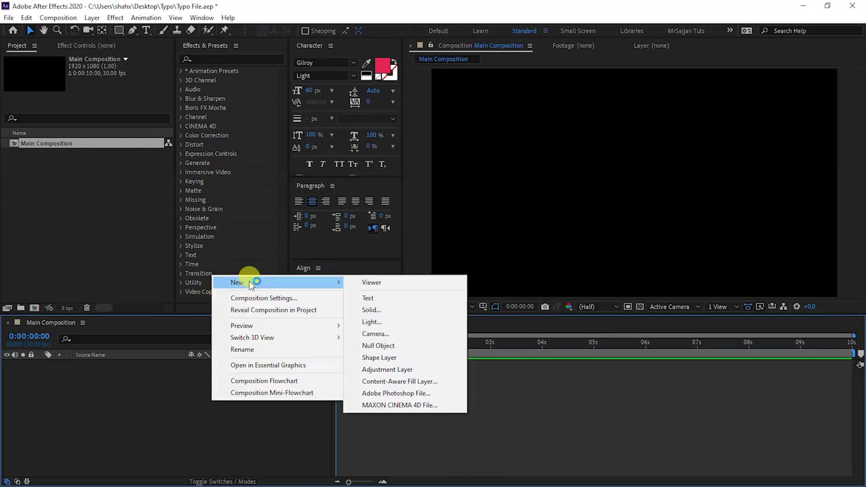
click(371, 310)
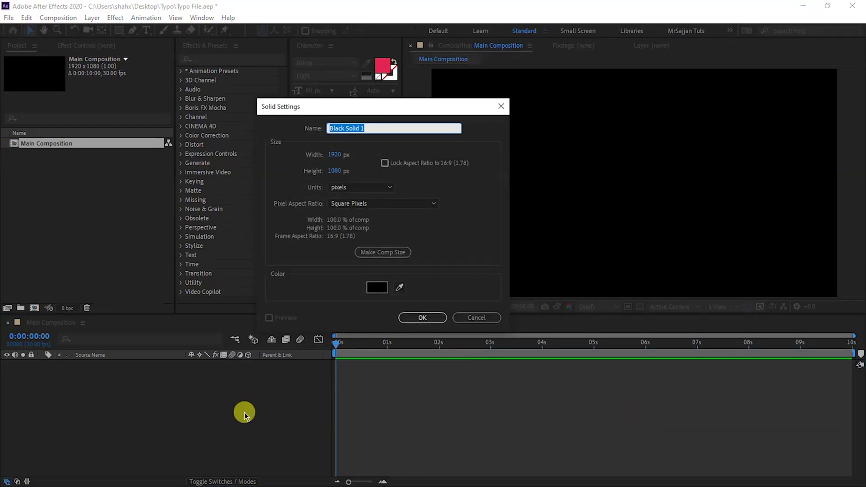
text(Solid)
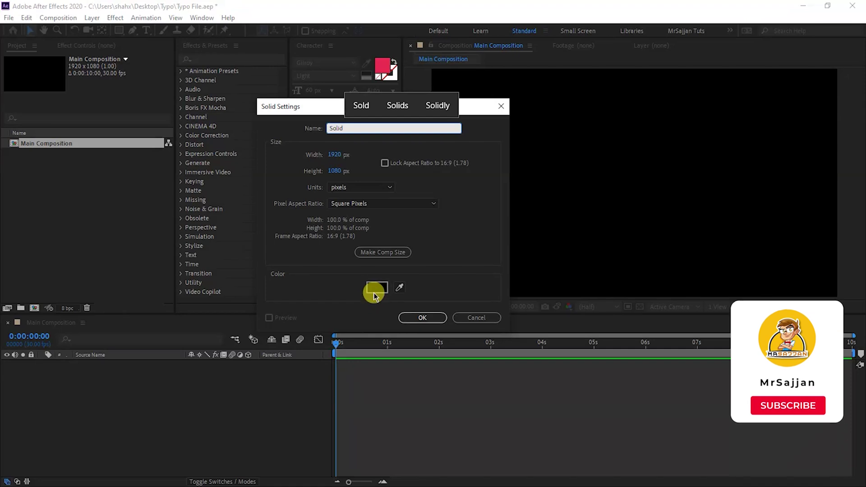
click(373, 293)
drag(209, 106, 206, 83)
click(453, 85)
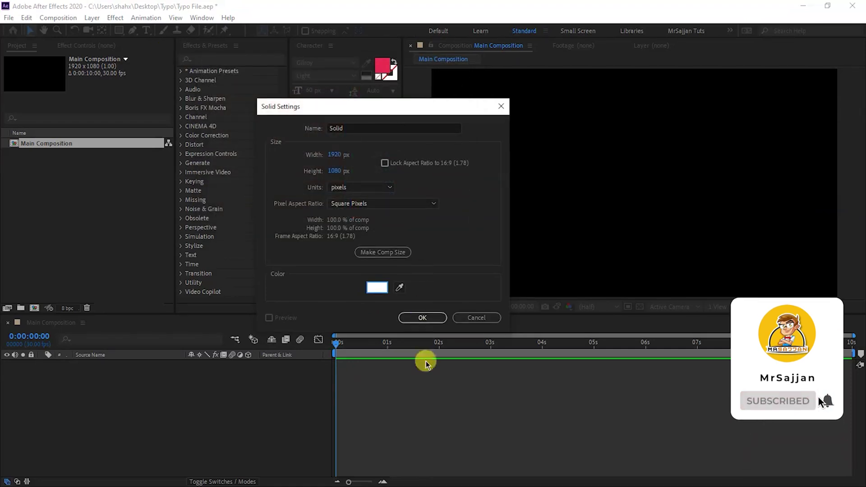
click(424, 318)
Step: Apply the Gradient Ramp effect to the Solid layer
key(ctrl+space)
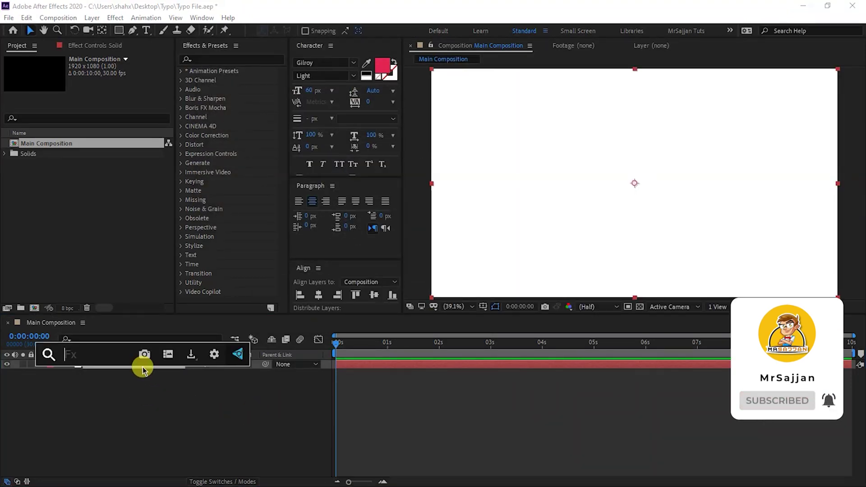
text(gra)
key(Down)
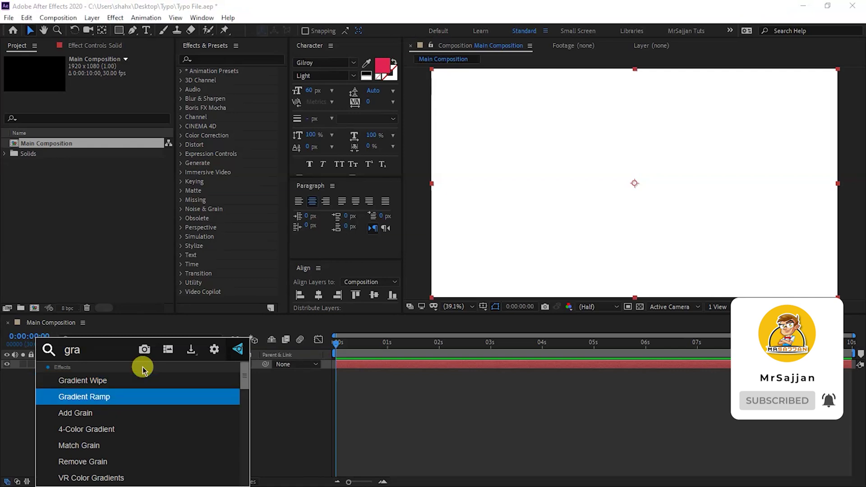
key(Return)
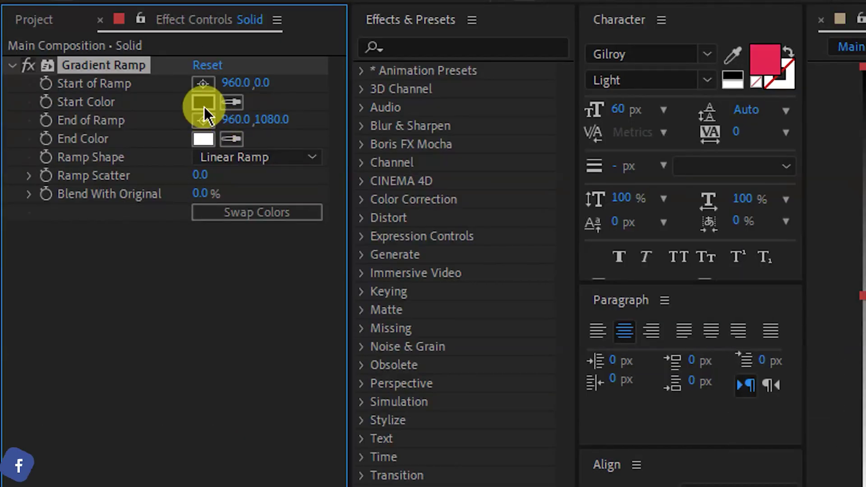
Step: Set the Gradient Ramp's start color to D71BEE
click(204, 106)
drag(582, 73, 357, 110)
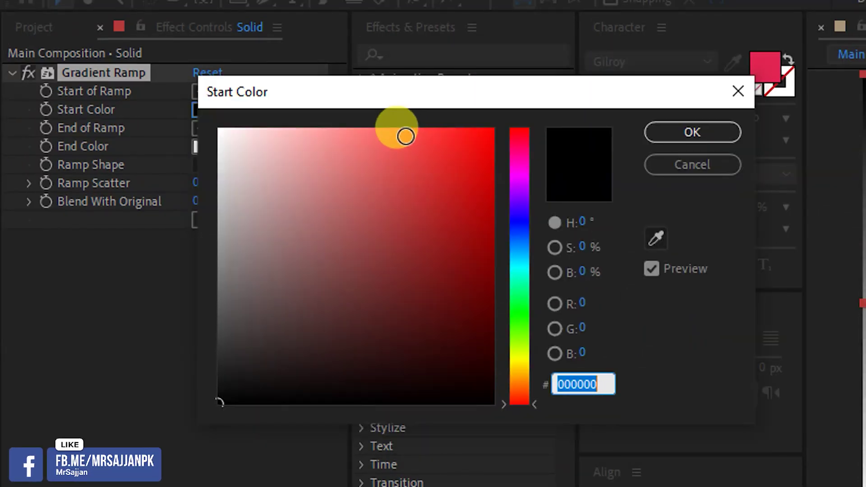
text(D)
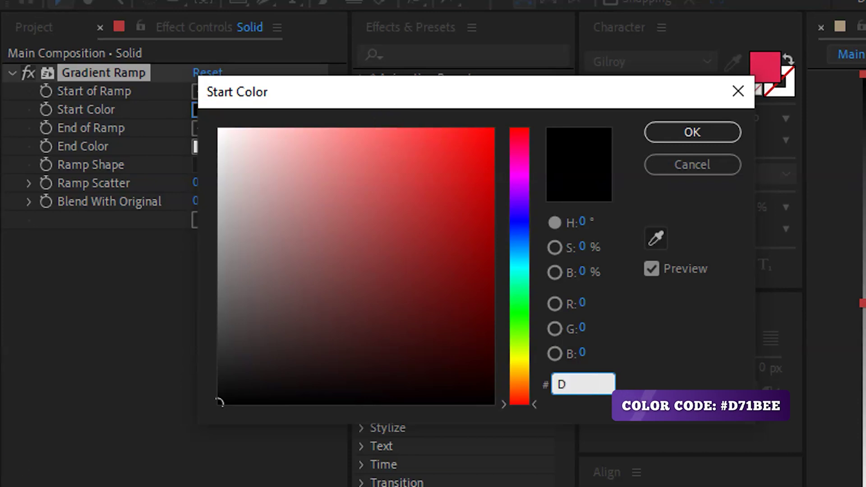
text(71BEE)
key(Return)
Step: Set the ramp's end color to 2822FC and run the gradient diagonally from about 389, 217 to about 1385, 947
click(203, 146)
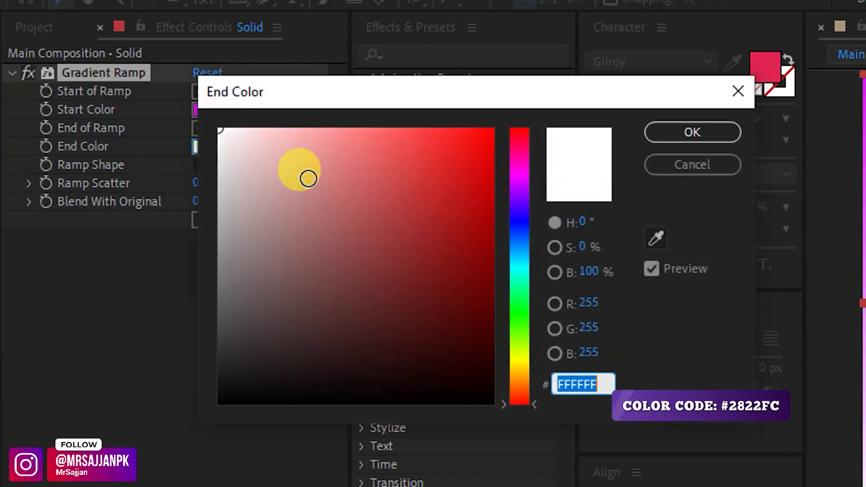
text(2822)
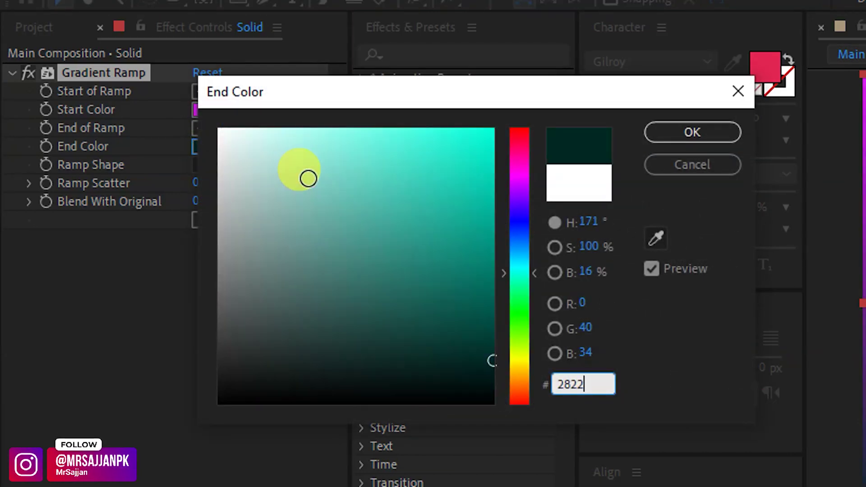
text(FC)
key(Return)
drag(635, 69, 513, 116)
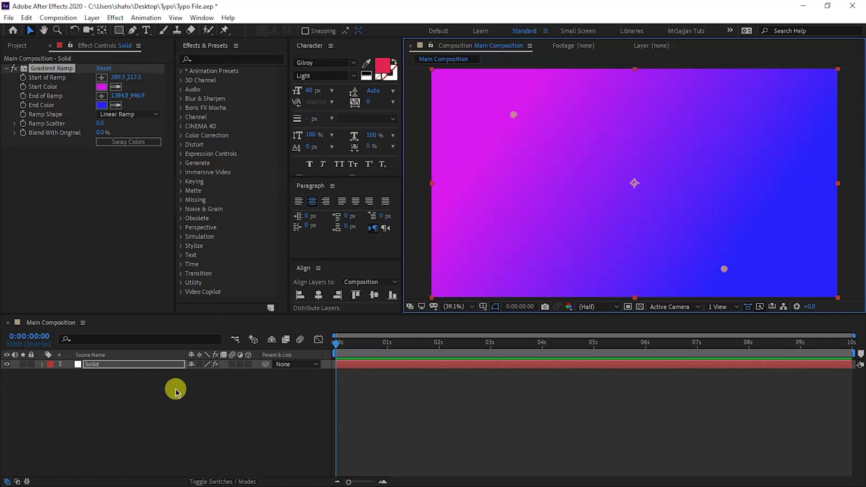
Step: Apply the CC Jaws effect to the Solid layer and set its direction to -50°
key(ctrl+space)
text(cc jaws)
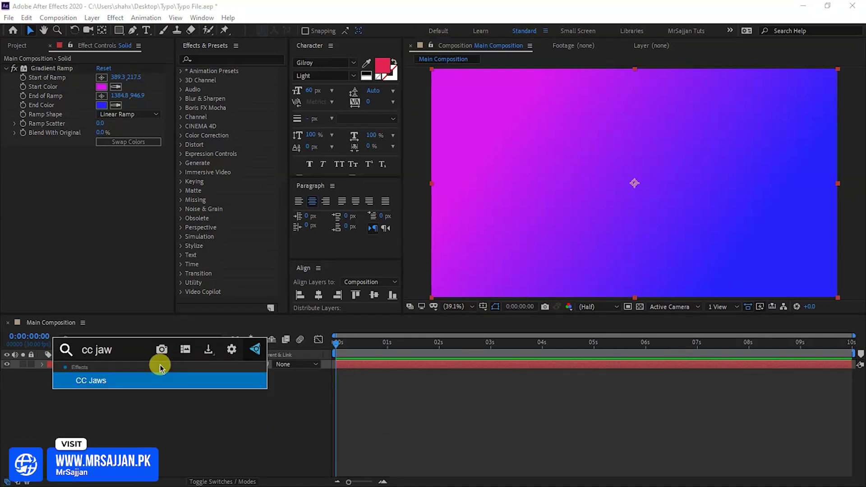
key(Return)
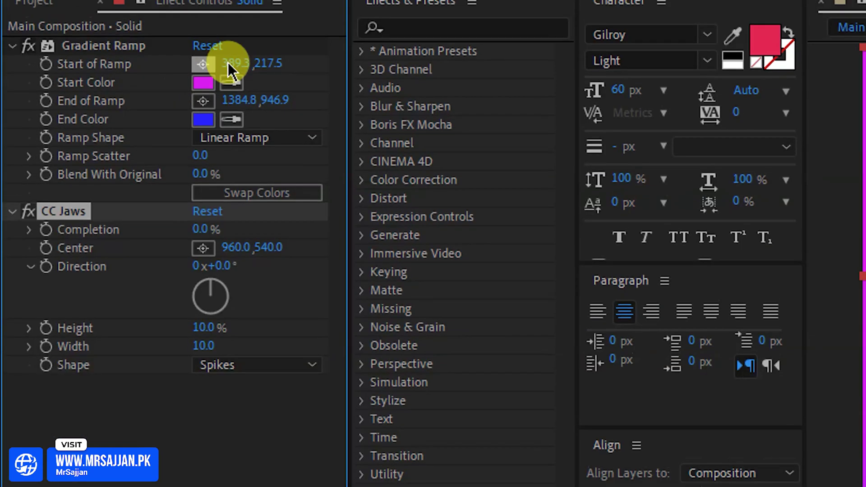
click(111, 178)
text(-50)
key(Return)
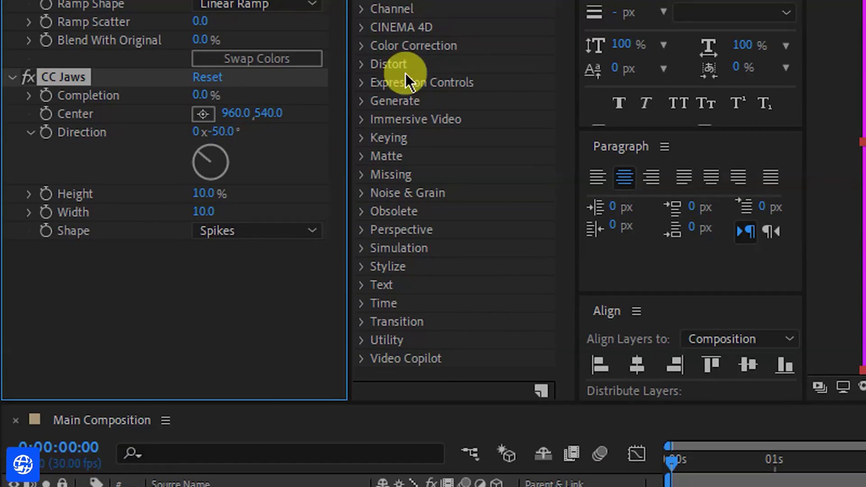
Step: Set the CC Jaws width to 25 and its shape to Waves, and try out the Completion value
click(201, 214)
text(25)
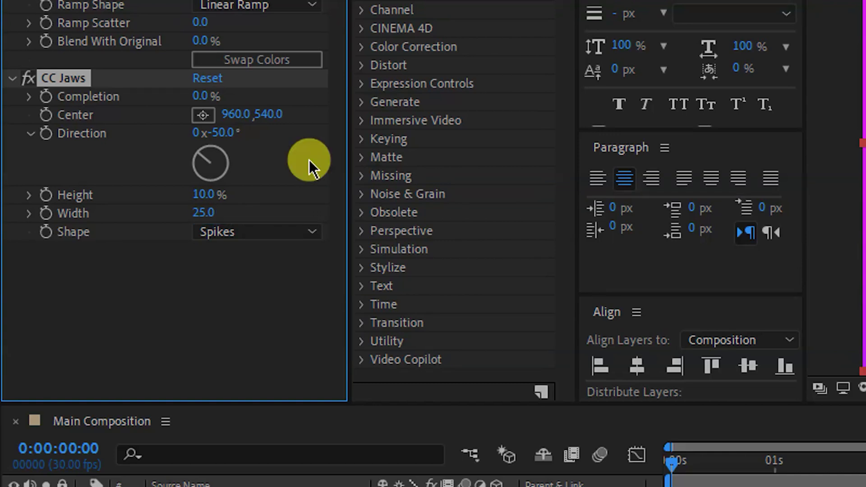
click(247, 236)
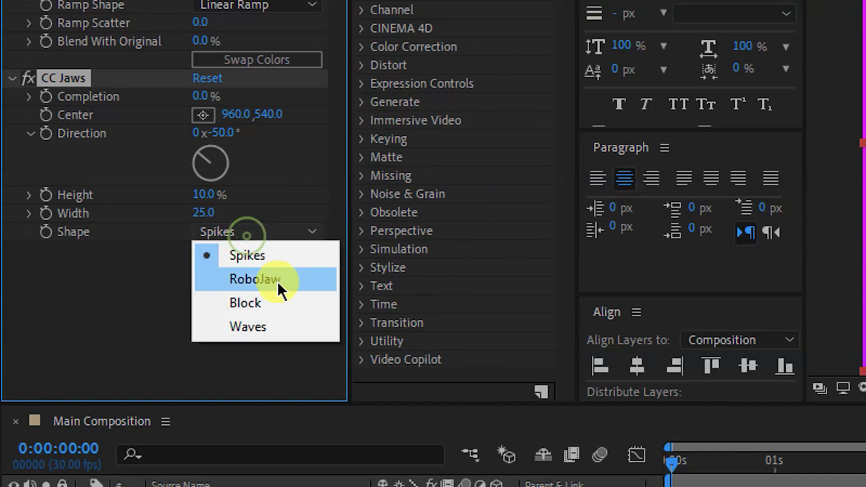
click(290, 326)
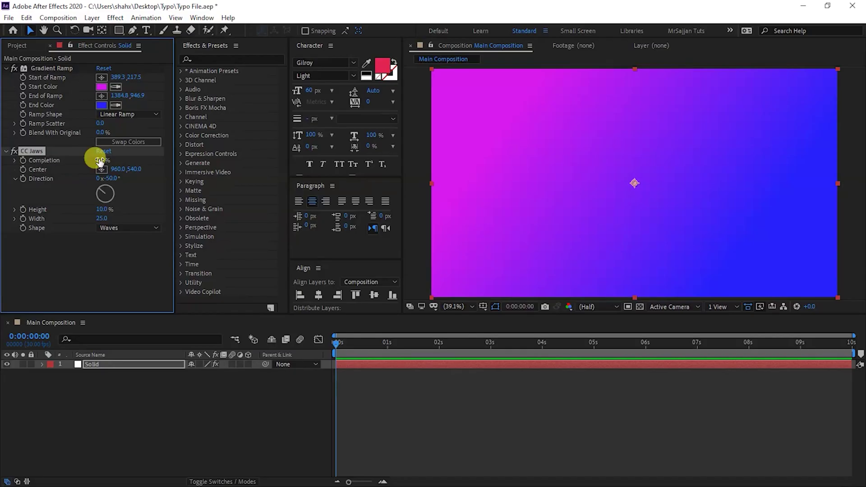
mouse_move(99, 161)
mouse_down()
mouse_move(123, 166)
mouse_move(101, 170)
mouse_up()
Step: Add a CC Jaws Completion keyframe of 100% at the start of the timeline
click(336, 346)
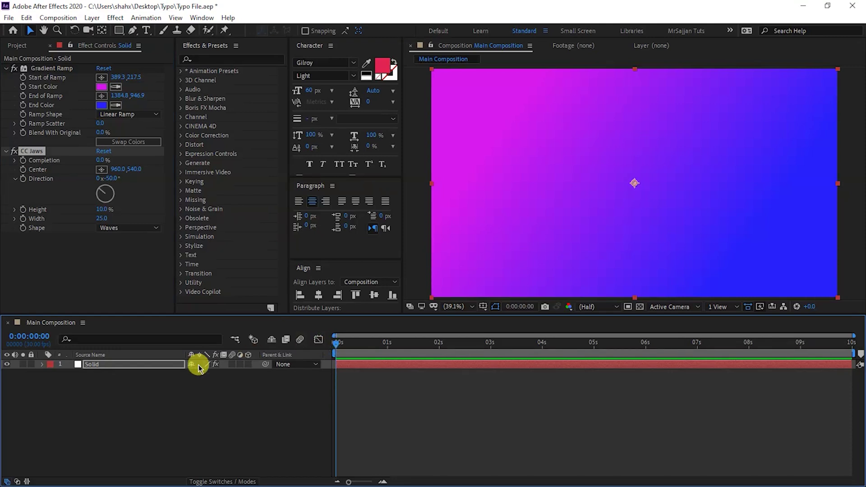
click(34, 164)
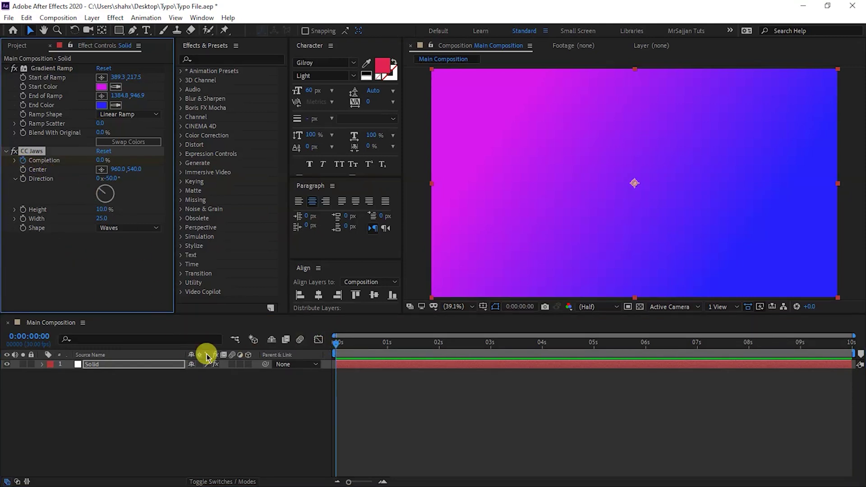
text(100)
key(Return)
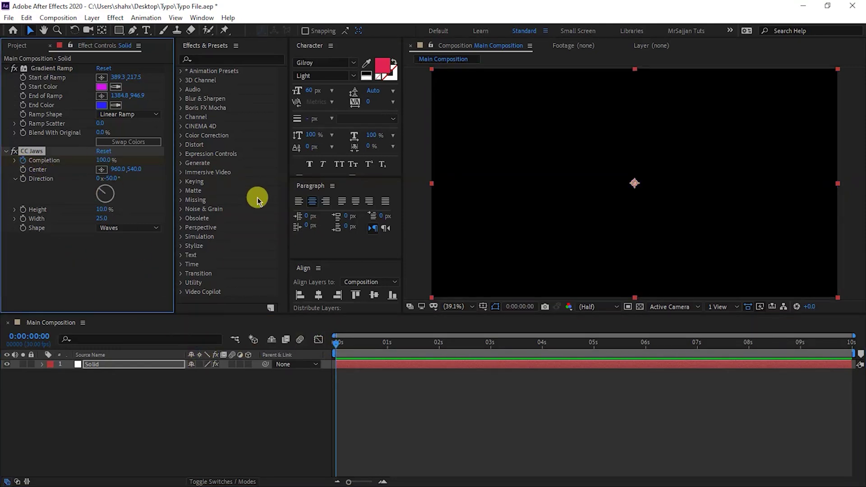
Step: Add a CC Jaws Completion keyframe of 0% at 0:00:01:10 and scrub back through the transition
click(397, 348)
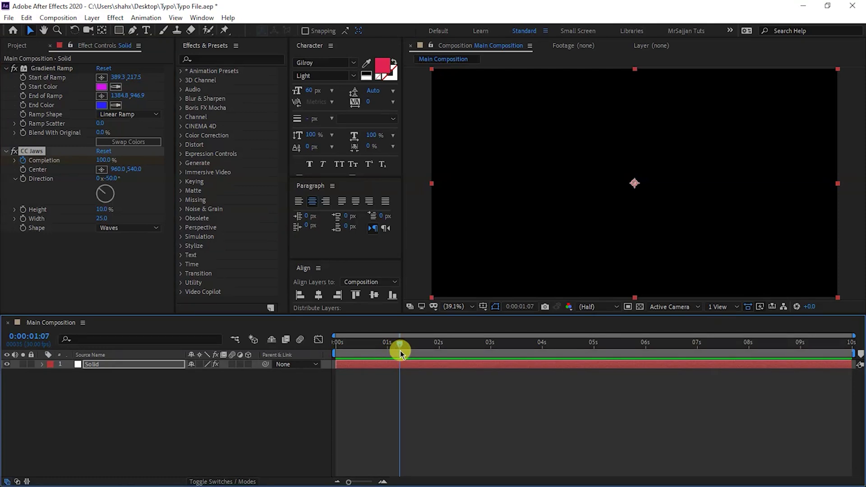
drag(400, 350, 403, 355)
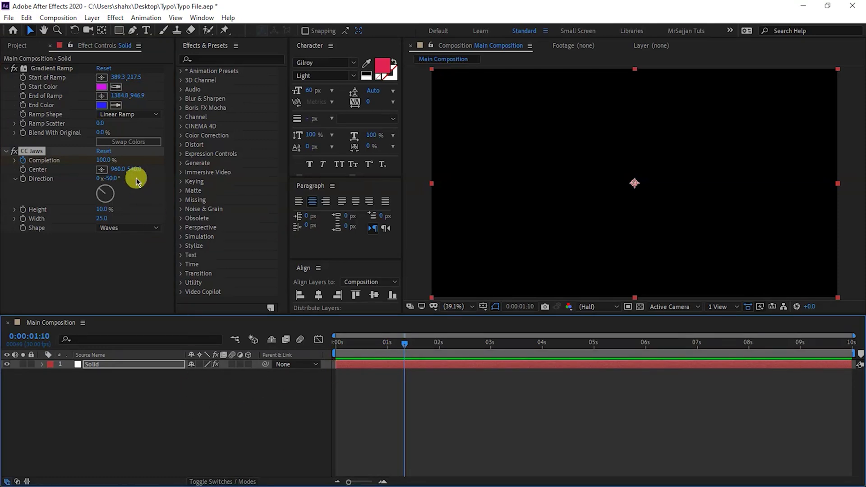
click(103, 161)
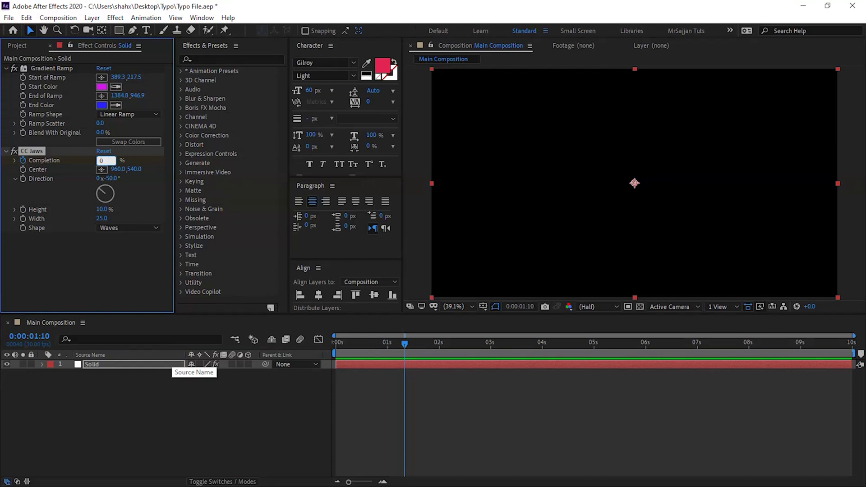
text(0)
key(Return)
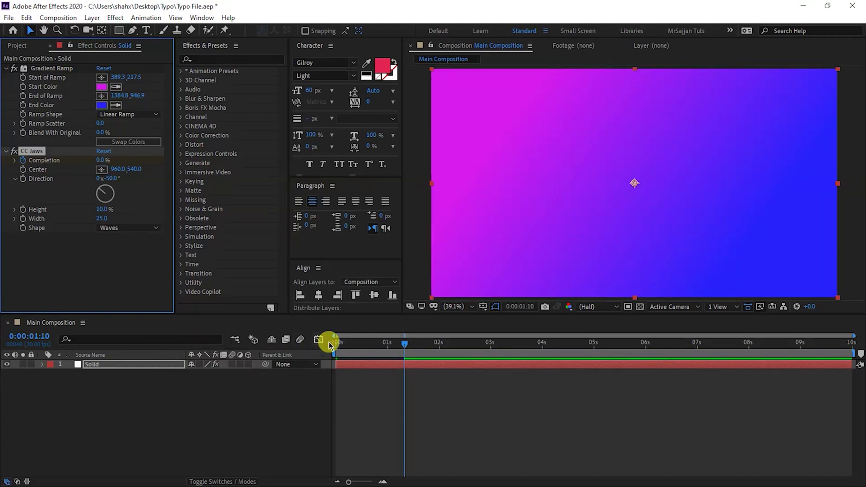
drag(404, 344, 395, 392)
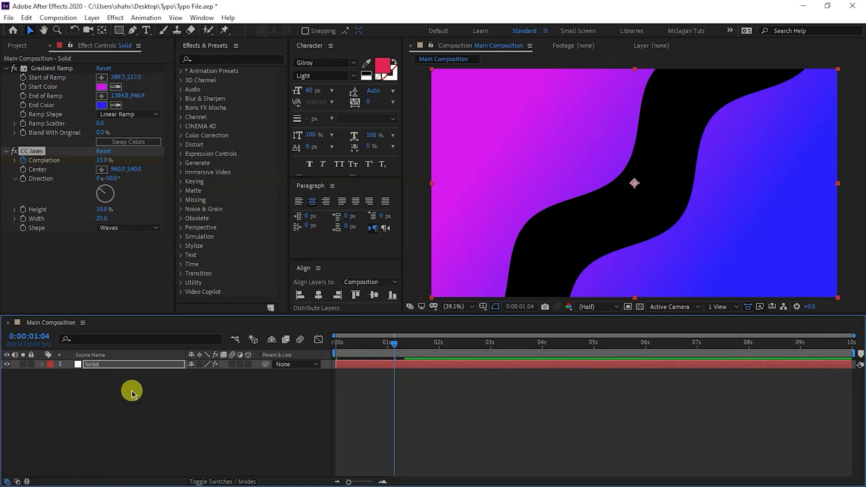
Step: Reveal the Solid layer's keyframes and apply Easy Ease to both Completion keyframes
click(123, 366)
key(u)
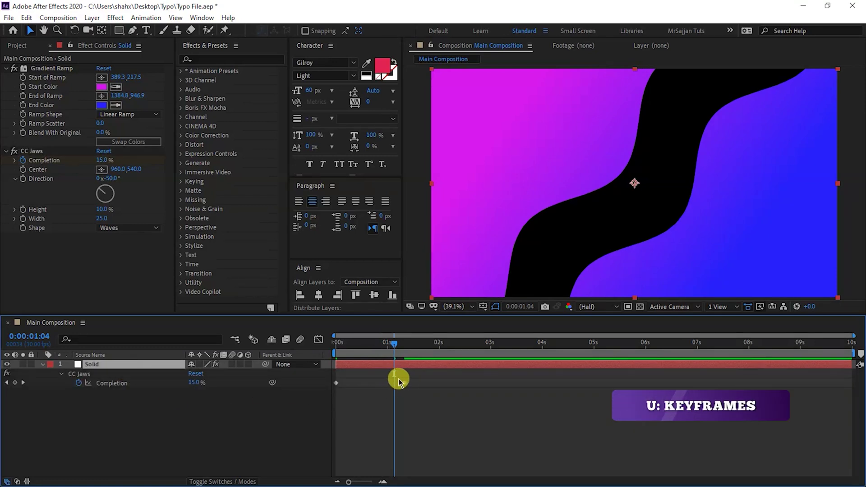
drag(412, 379, 325, 400)
right_click(335, 385)
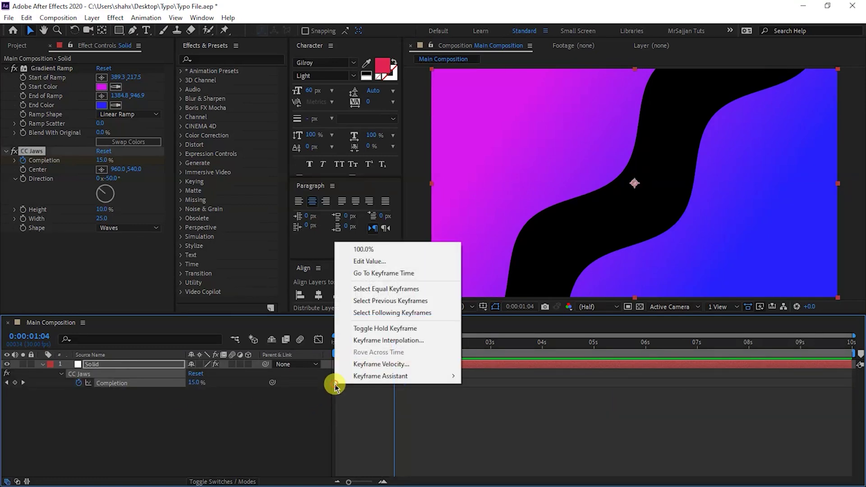
mouse_move(359, 377)
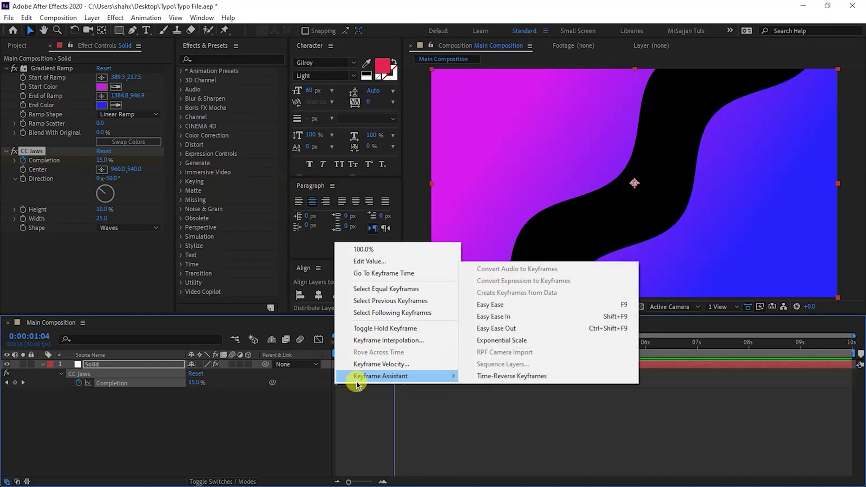
click(482, 308)
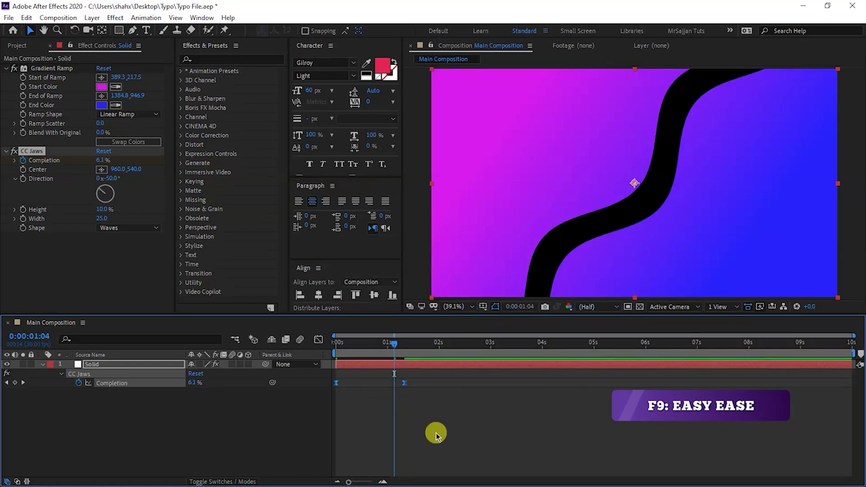
Step: Pull the last Completion keyframe's speed-graph handle toward the first keyframe for a slower finish, and return to the timeline start
click(318, 339)
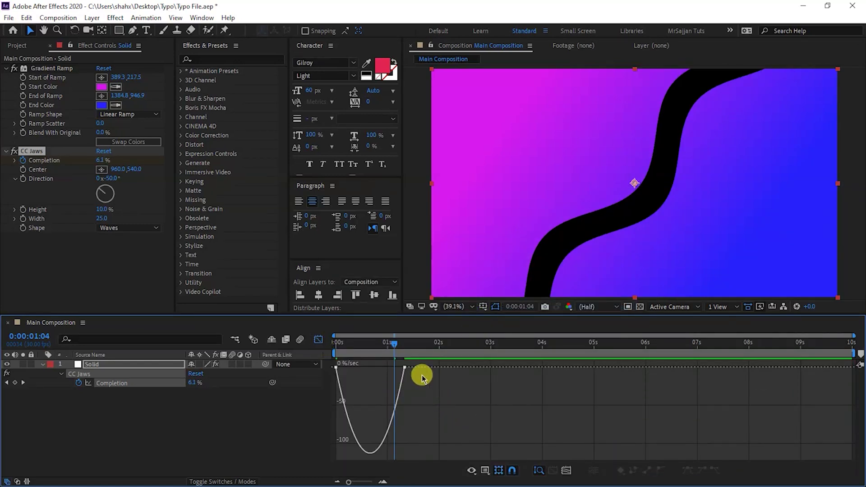
drag(423, 374, 327, 365)
drag(396, 369, 373, 373)
click(319, 339)
key(Home)
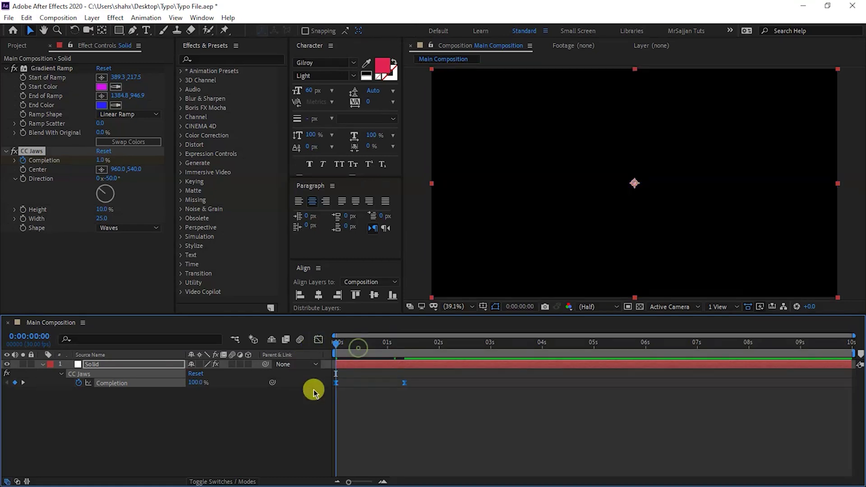
Step: Preview the eased wave transition and collapse the Solid layer's properties
click(384, 423)
key(space)
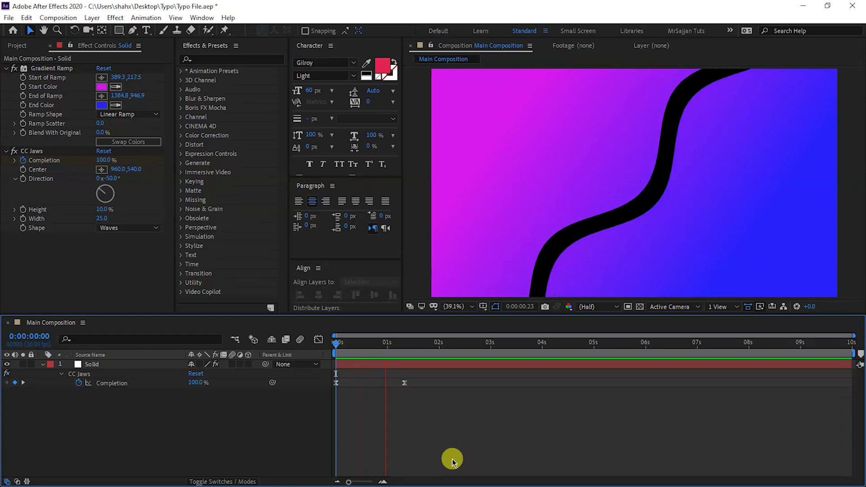
key(space)
click(43, 364)
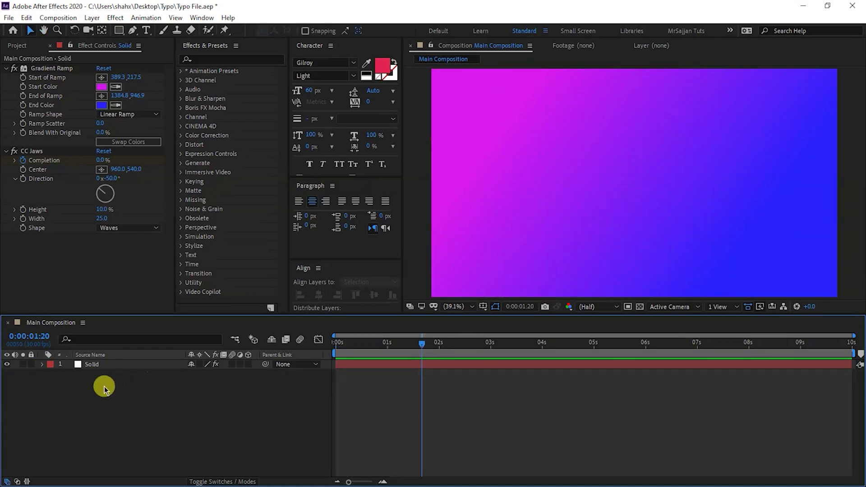
Step: Draw a closed wavy blob over the composition's upper-left corner with the Pen tool and centre its anchor point
click(132, 30)
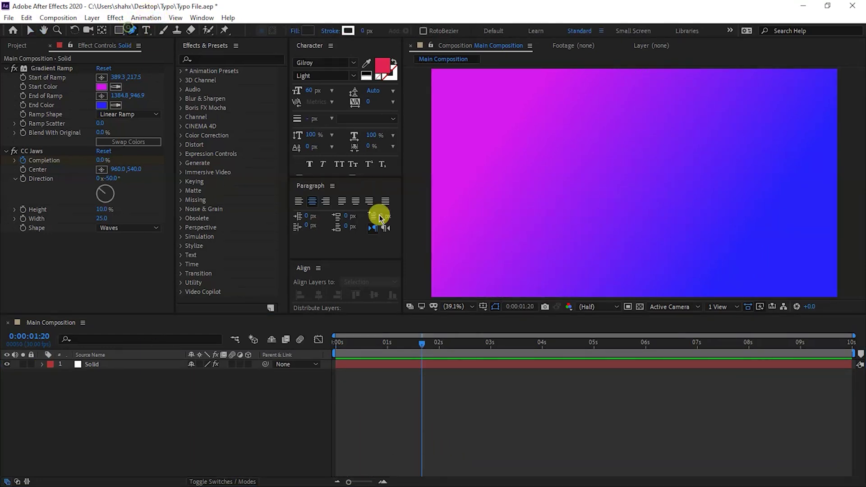
key(comma)
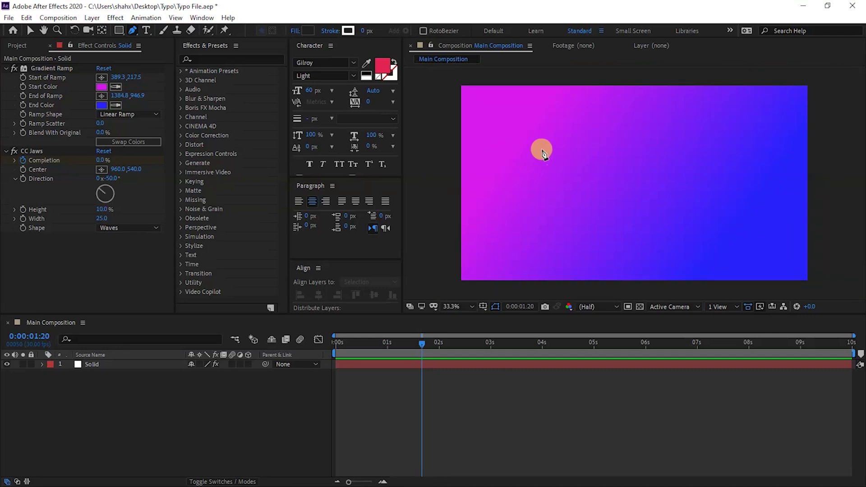
click(562, 75)
drag(559, 170, 518, 231)
drag(545, 190, 512, 202)
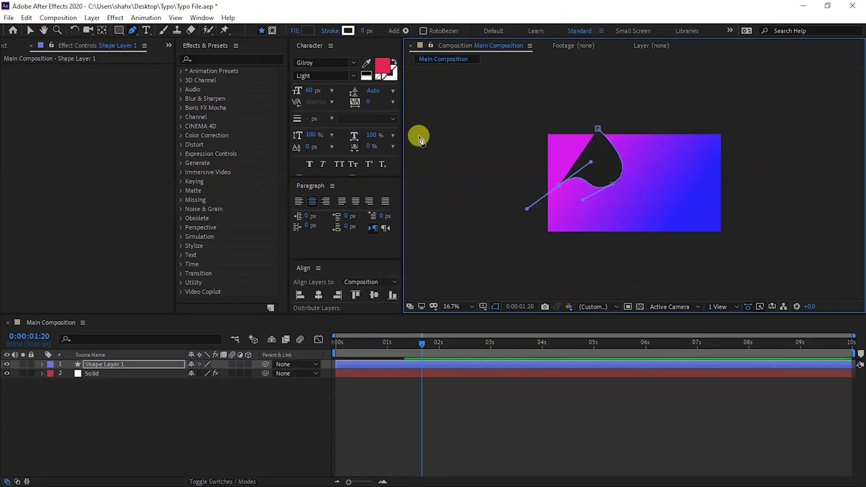
click(598, 129)
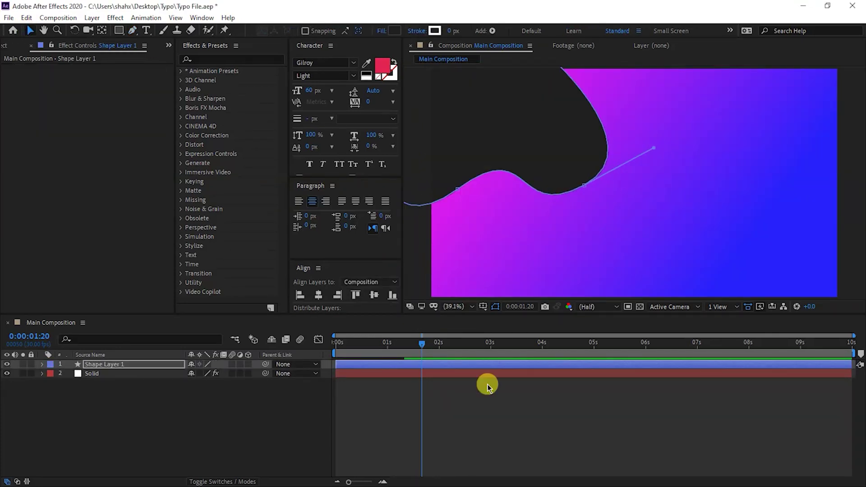
click(103, 30)
click(30, 30)
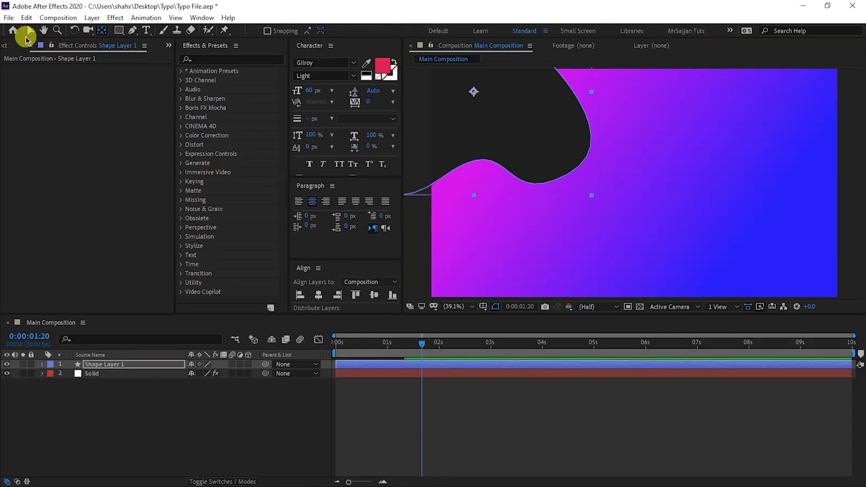
Step: Apply the Gradient Ramp effect to the upper-left blob layer
key(ctrl+space)
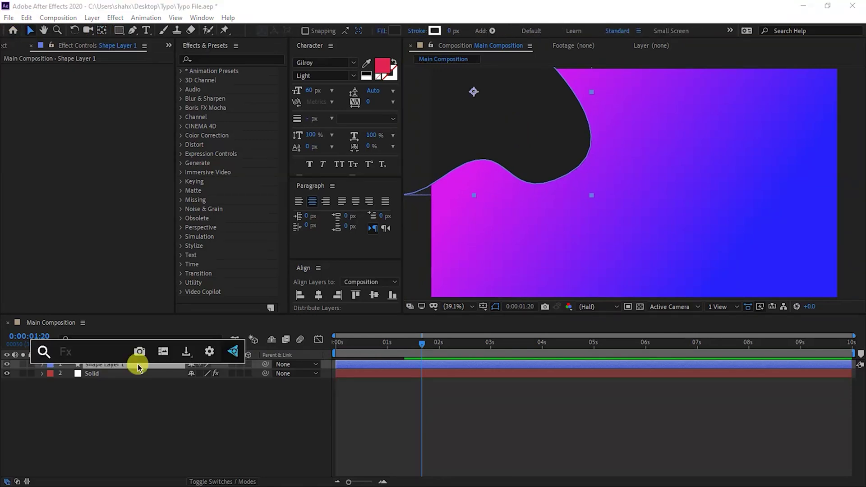
text(grad)
click(135, 396)
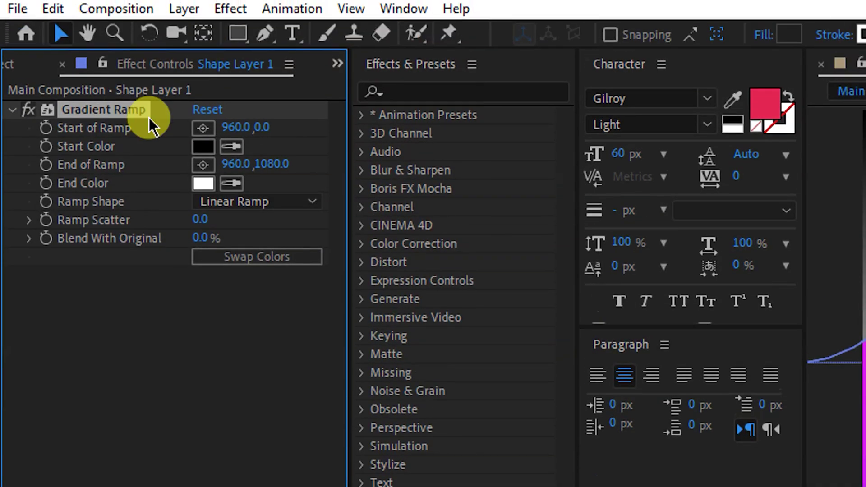
Step: Set the blob's Gradient Ramp start color to B628E6 and end color to 25D3FD
click(203, 146)
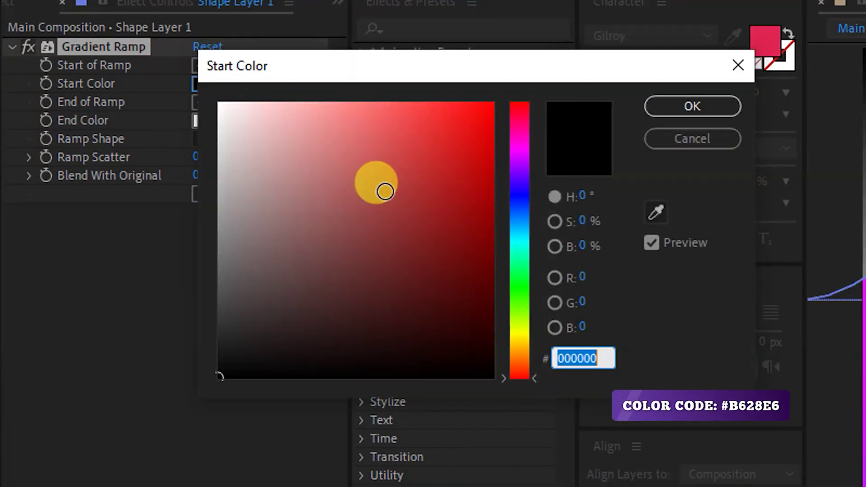
text(B628E6)
key(Return)
click(203, 121)
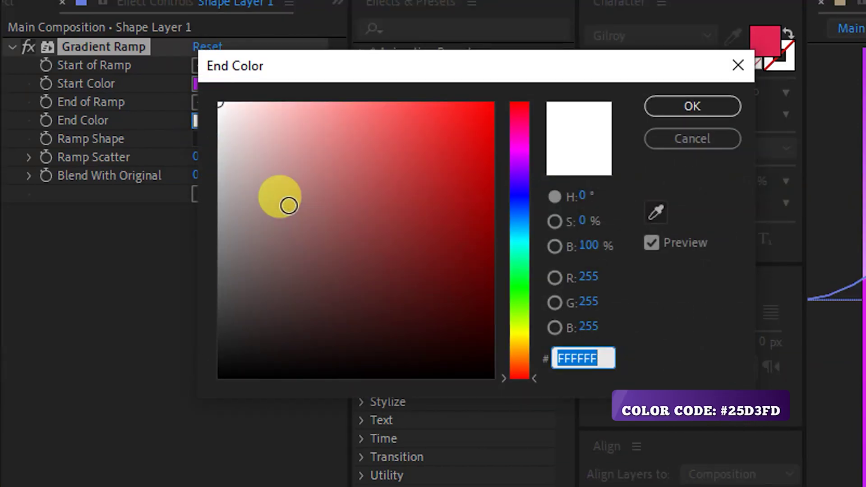
text(25D3FD)
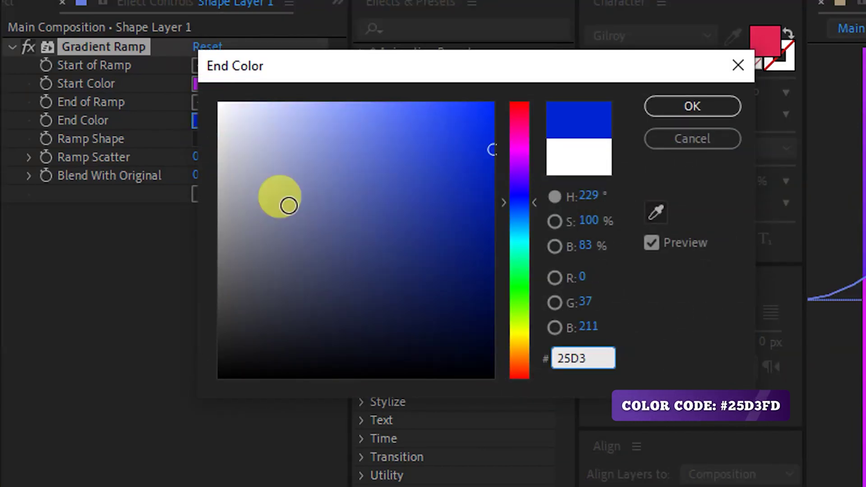
key(Return)
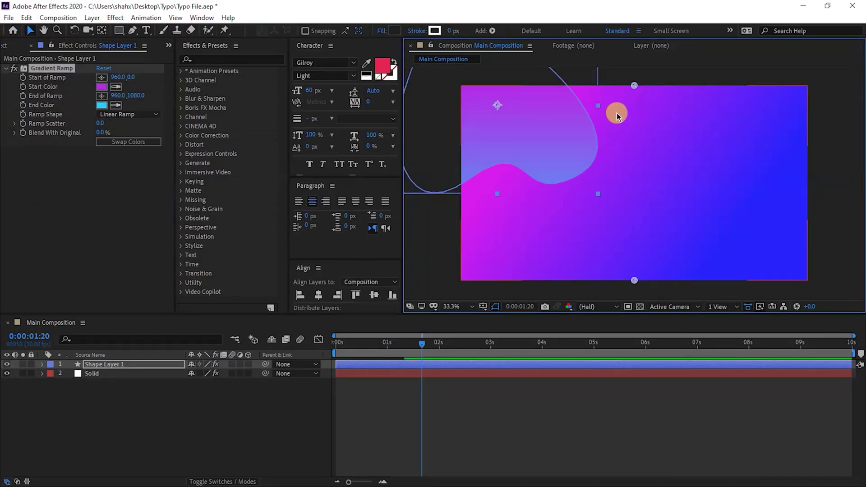
Step: Reposition the upper-left blob's gradient, with the end of ramp at about 714, 852 and the start at about 756, 123
click(634, 281)
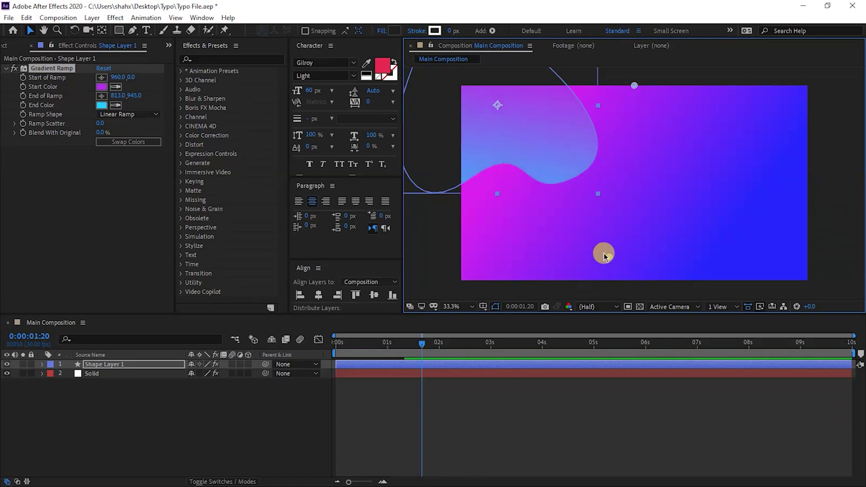
drag(592, 245, 590, 239)
drag(634, 88, 605, 106)
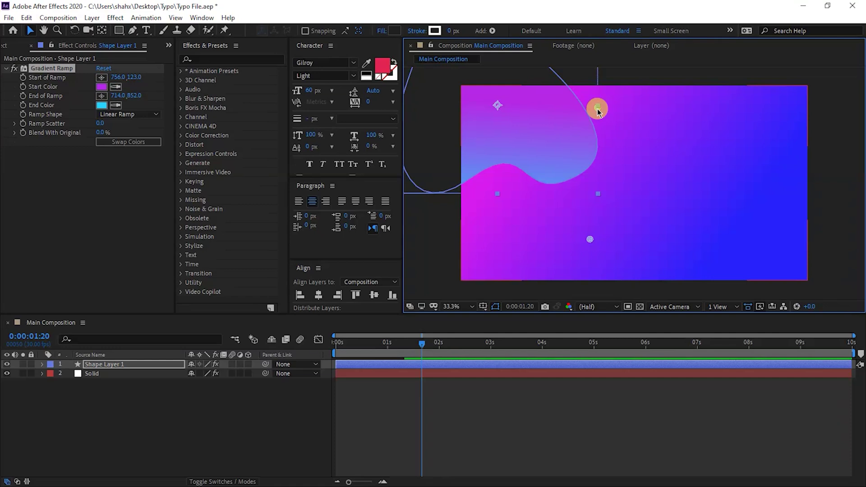
click(431, 252)
Step: Draw a second closed, rounded blob over the composition's upper-right corner with the Pen tool on its own shape layer
key(comma)
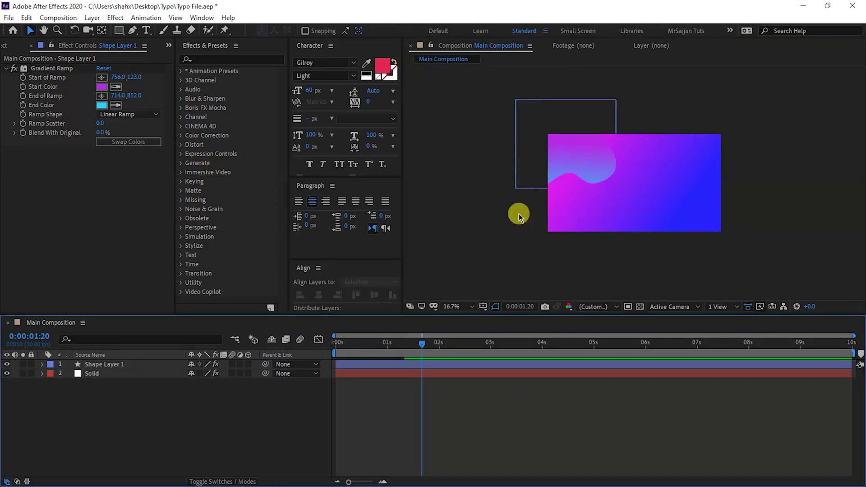
click(134, 30)
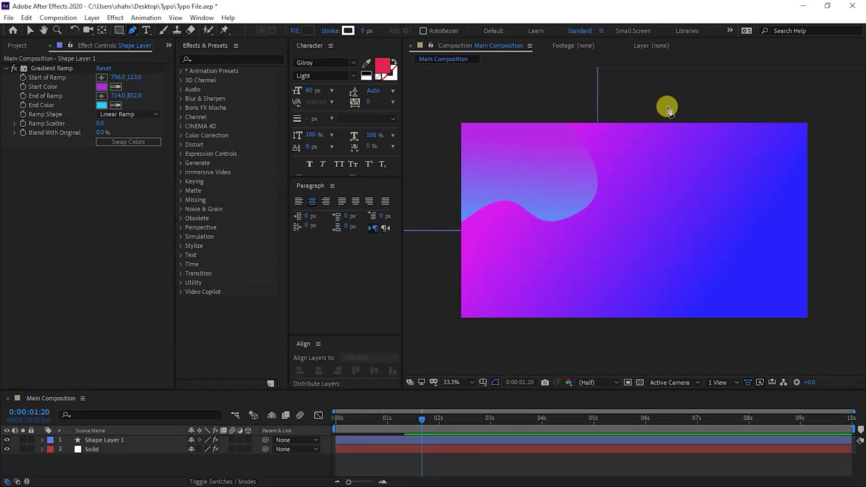
click(667, 107)
mouse_move(719, 225)
mouse_down()
mouse_move(737, 348)
mouse_move(814, 259)
mouse_up()
drag(831, 280, 845, 356)
key(ctrl+z)
drag(841, 319, 680, 289)
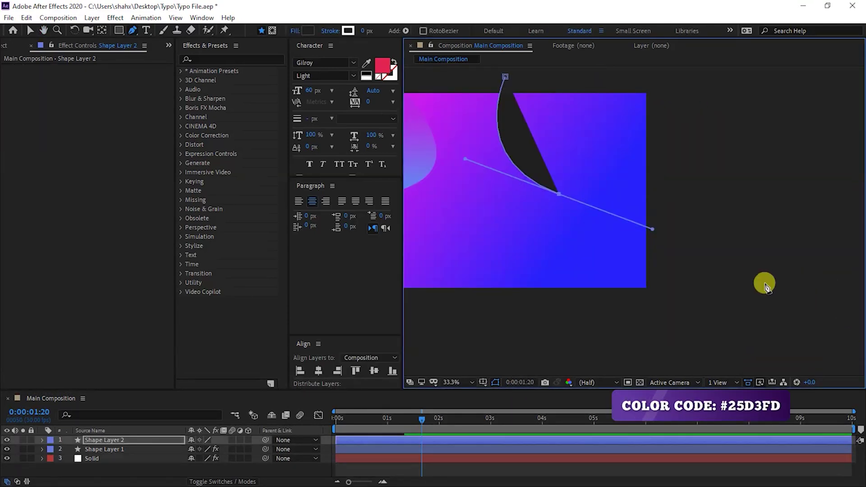
drag(765, 282, 818, 383)
click(740, 141)
click(704, 97)
click(637, 74)
click(536, 76)
click(505, 77)
click(30, 31)
key(shift+slash)
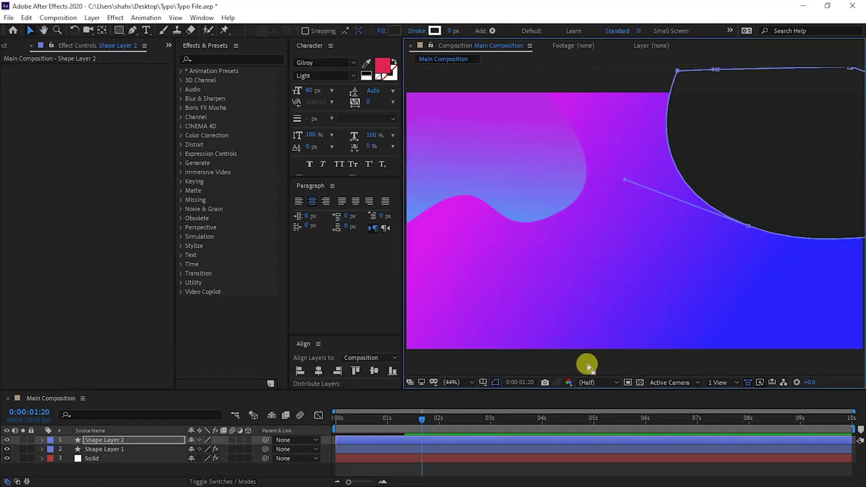
click(587, 362)
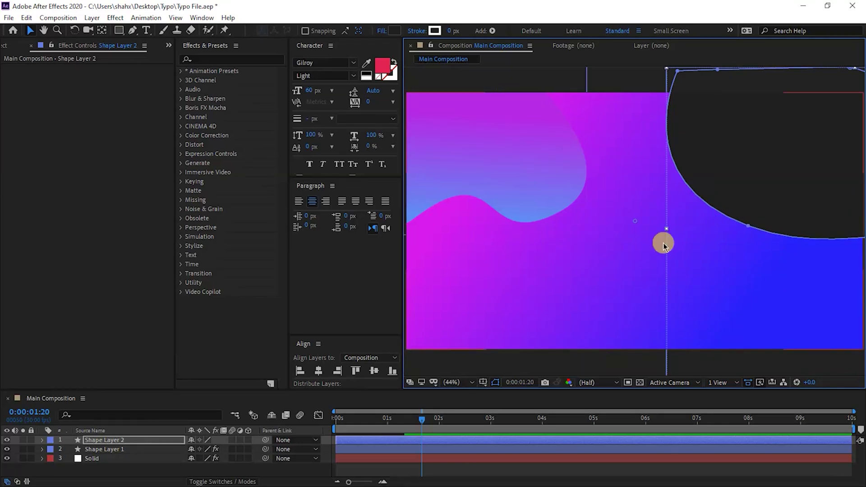
click(699, 357)
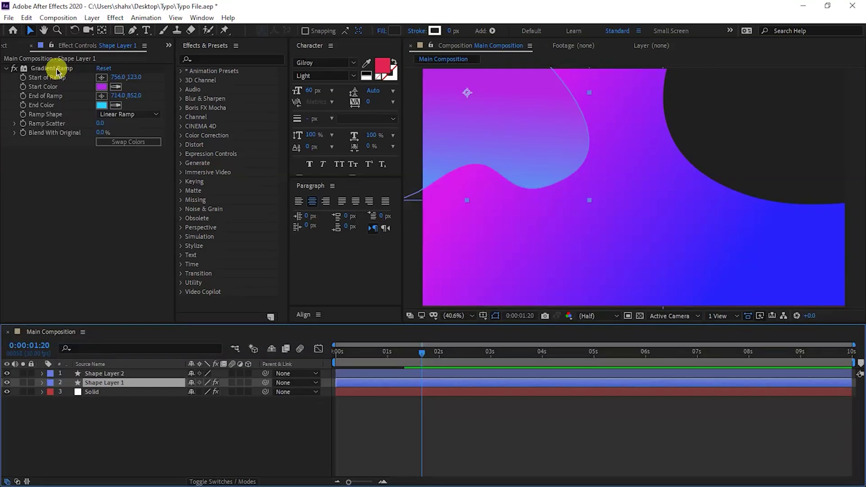
Step: Copy the Gradient Ramp effect from Shape Layer 1 onto Shape Layer 2
click(57, 69)
key(ctrl+c)
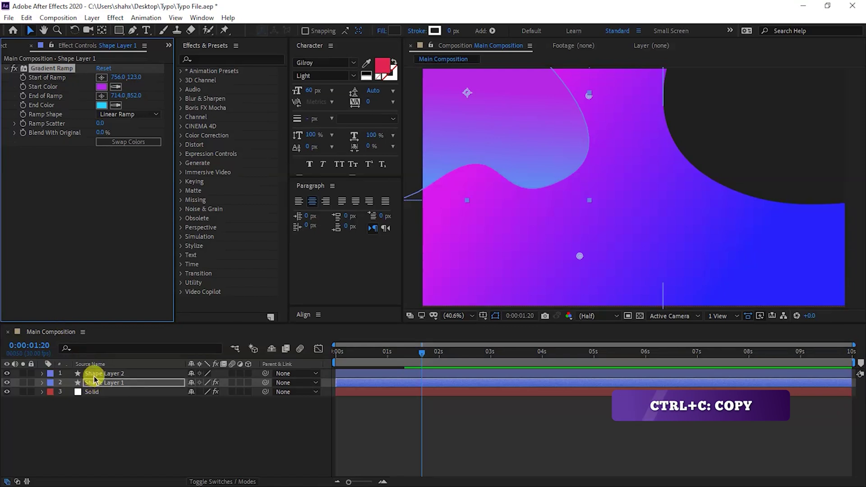
click(95, 374)
key(ctrl+v)
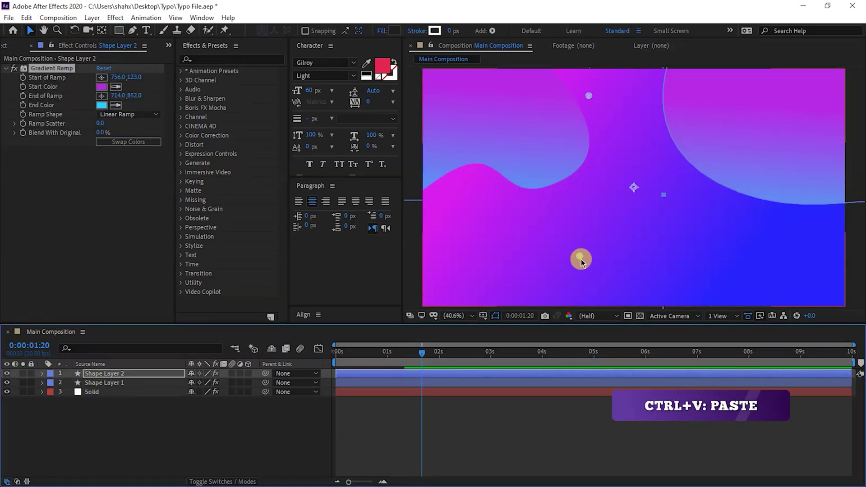
Step: Reposition the upper-right blob's gradient, with the start of ramp at about 1671, -30 and the end at about 1169, 722
drag(580, 261, 699, 253)
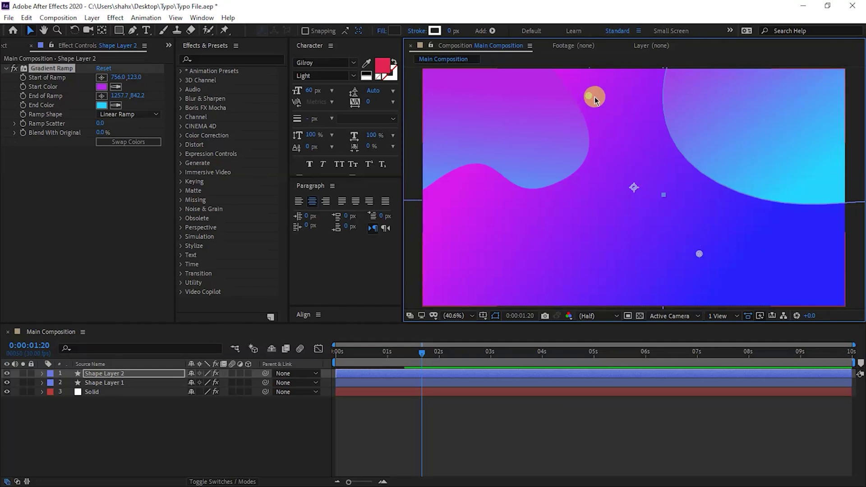
drag(594, 97, 722, 85)
key(ctrl+z)
click(100, 373)
drag(589, 95, 754, 78)
drag(700, 253, 680, 227)
drag(754, 77, 790, 62)
click(497, 438)
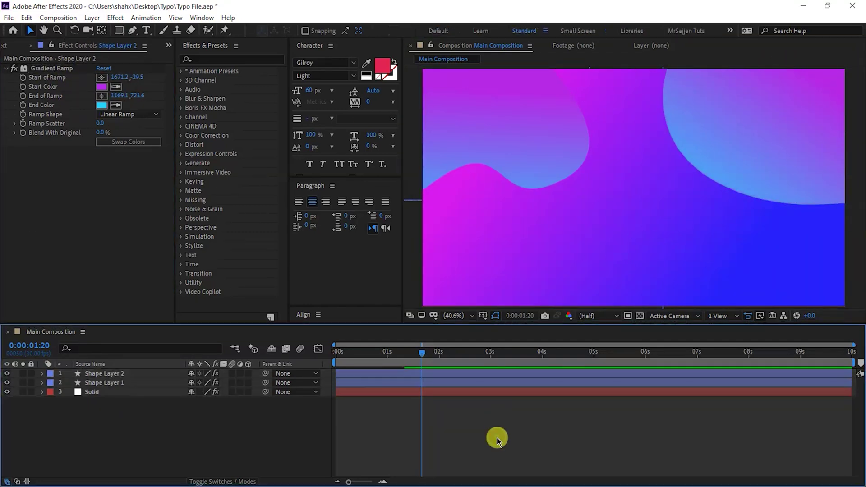
Step: Set the current time to 0:00:01:06 and shift the upper-right blob further toward the composition's right edge
drag(422, 353, 397, 356)
mouse_move(774, 161)
mouse_down()
mouse_move(808, 169)
mouse_move(826, 188)
mouse_move(822, 155)
mouse_up()
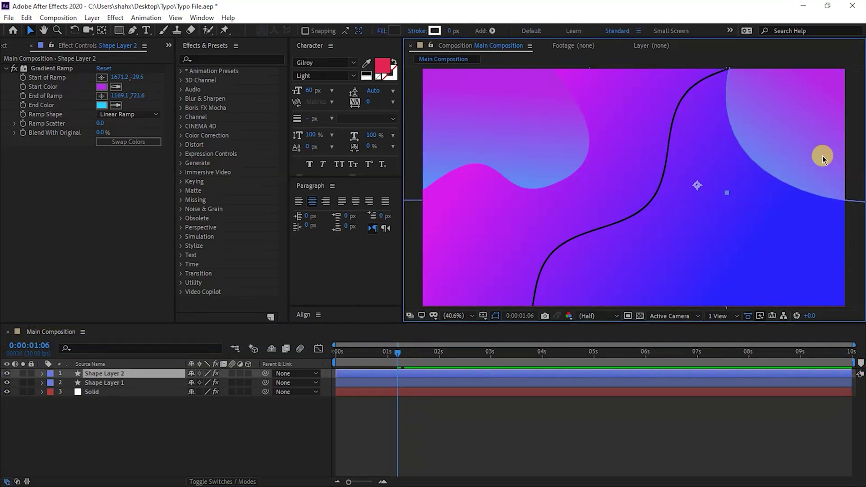
click(107, 31)
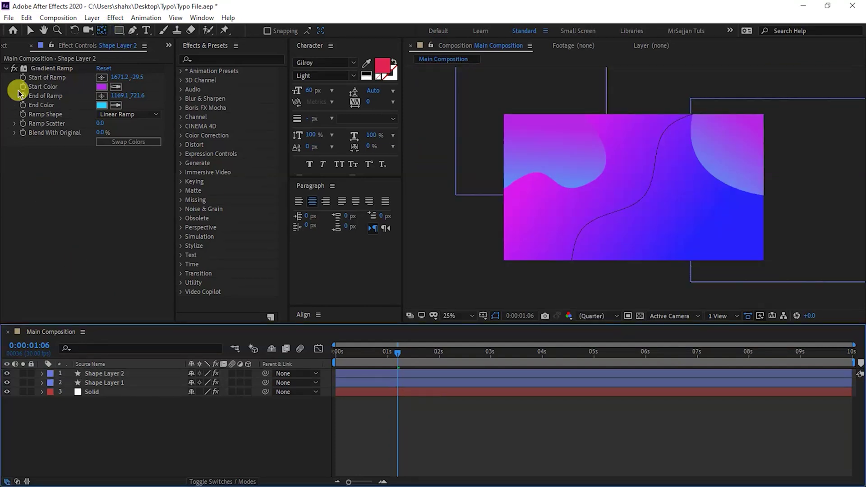
Step: Draw a third closed wavy blob over the composition's lower-right corner with the Pen tool on a new shape layer
click(133, 30)
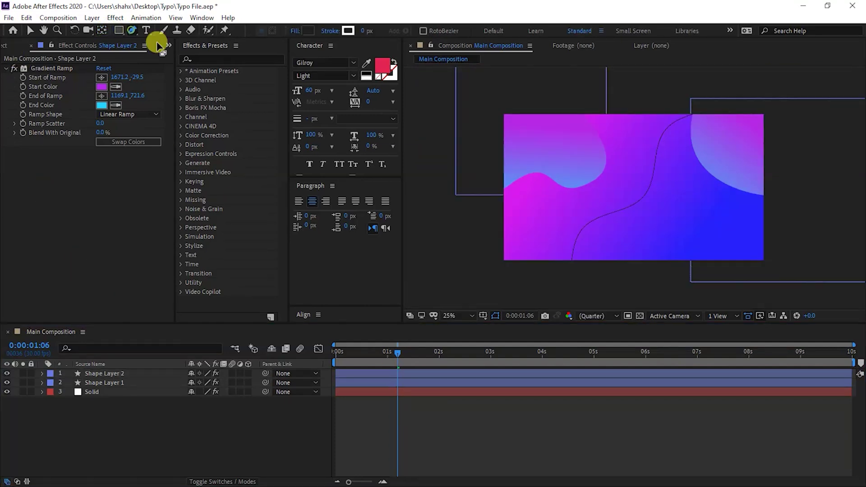
click(641, 294)
key(ctrl+z)
click(656, 290)
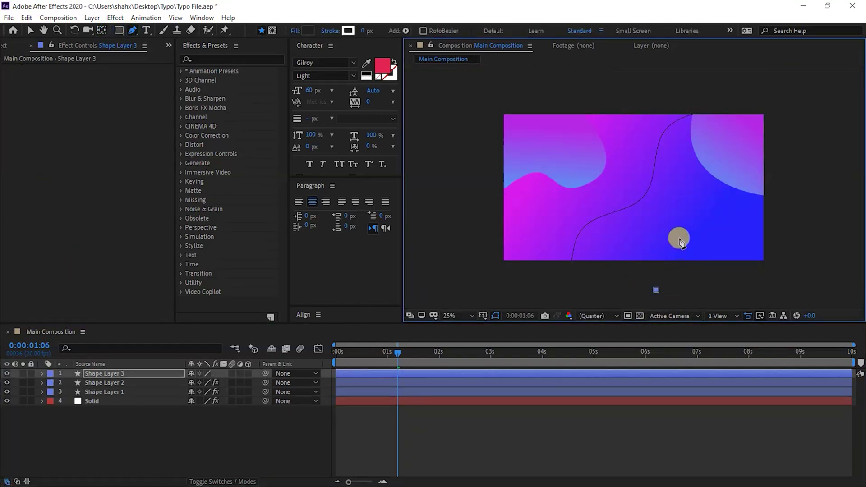
drag(682, 228, 723, 234)
drag(750, 203, 769, 199)
click(781, 220)
click(799, 272)
click(765, 283)
click(724, 295)
drag(670, 304, 662, 298)
click(657, 289)
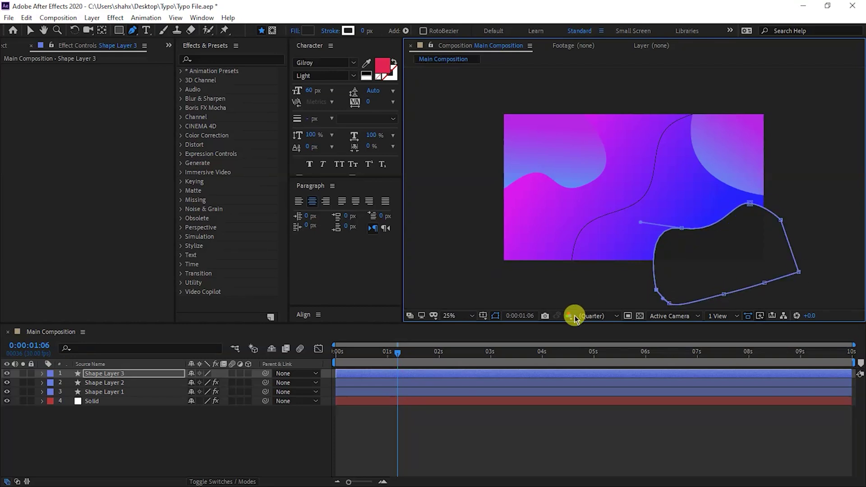
Step: Paste the Gradient Ramp onto the lower-right blob and place its start at about 2003, 1200 and its end at about 729, 665
key(ctrl+v)
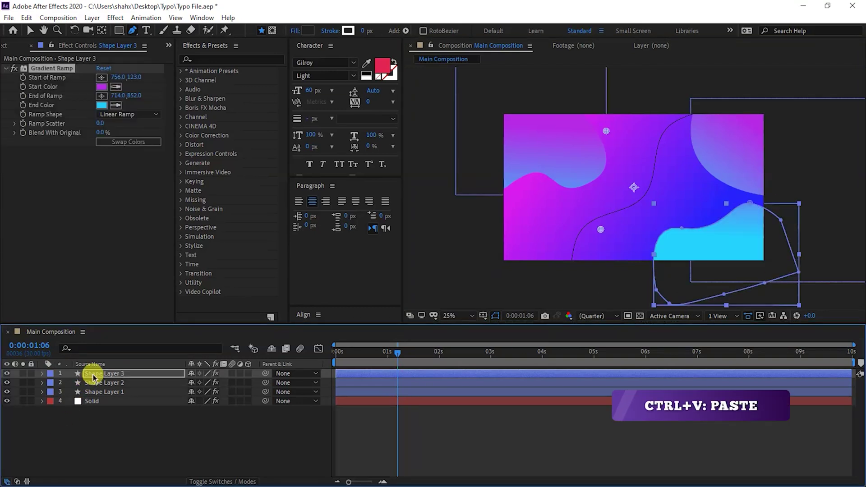
click(31, 31)
scroll(629, 276, up, 3)
drag(576, 255, 655, 262)
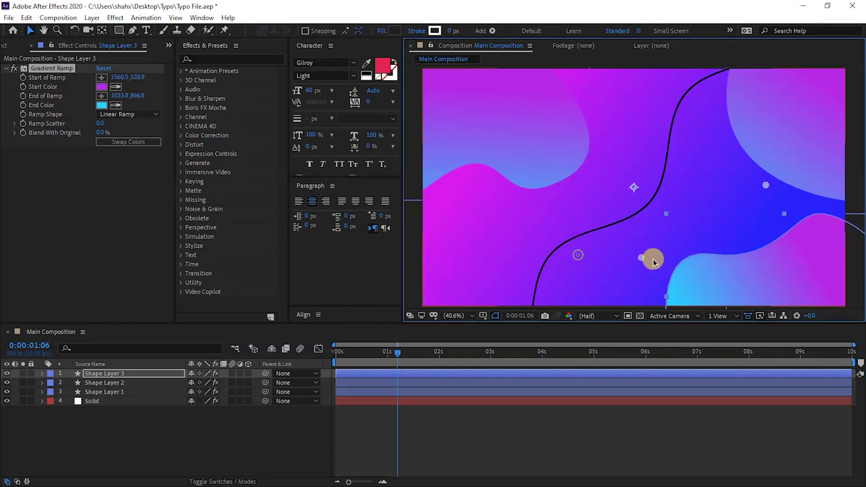
drag(765, 185, 863, 334)
drag(651, 259, 583, 215)
click(489, 482)
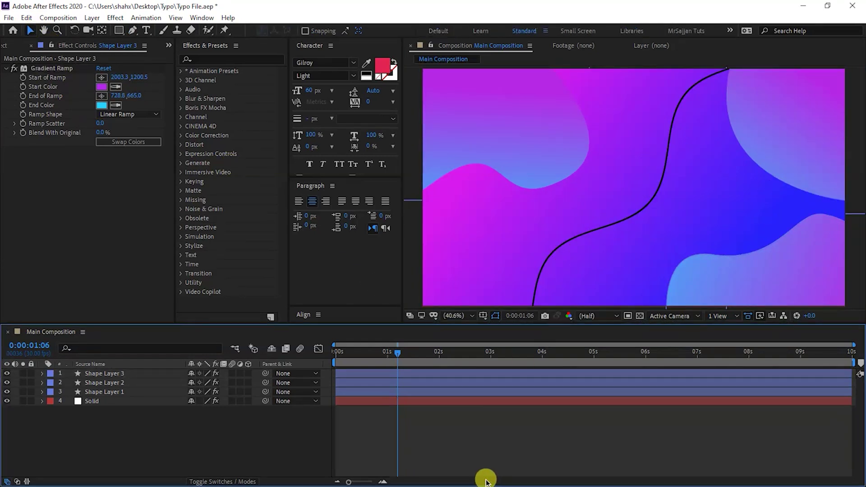
Step: Reveal Shape Layer 1's Position and Rotation and add a keyframe to both at 0:00:01:10
click(103, 392)
key(p)
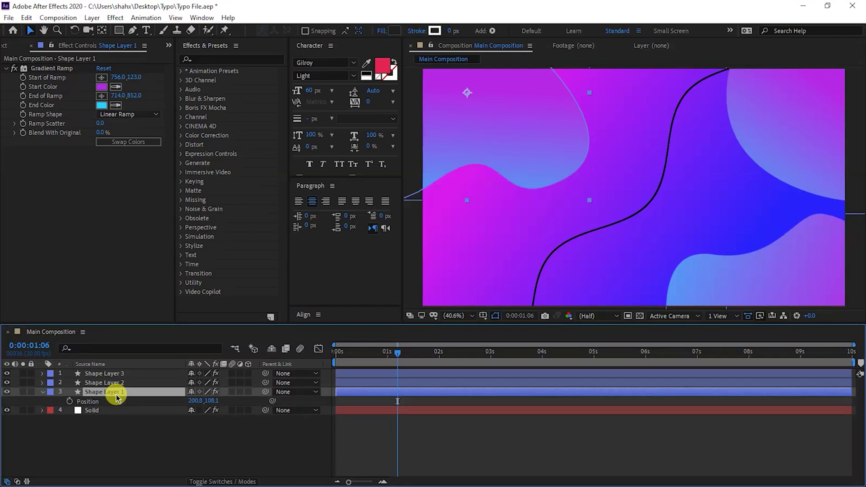
key(shift+r)
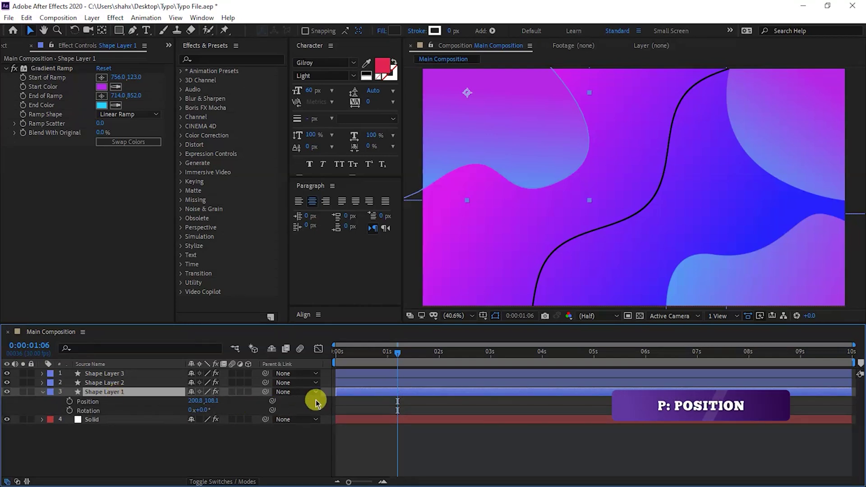
drag(400, 362, 403, 361)
click(69, 402)
click(69, 411)
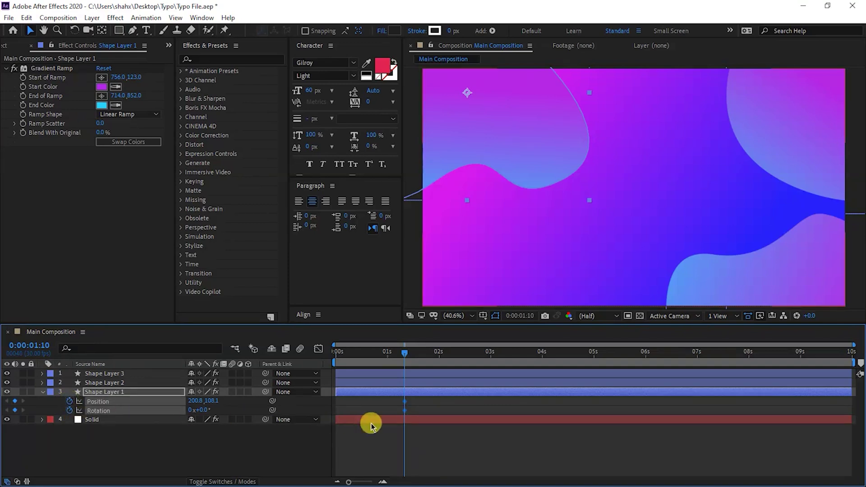
Step: At 0:00:00:00, rotate Shape Layer 1 to -40° and move it beyond the upper-left corner to about -231, -244, previewing the entrance
drag(351, 357, 290, 361)
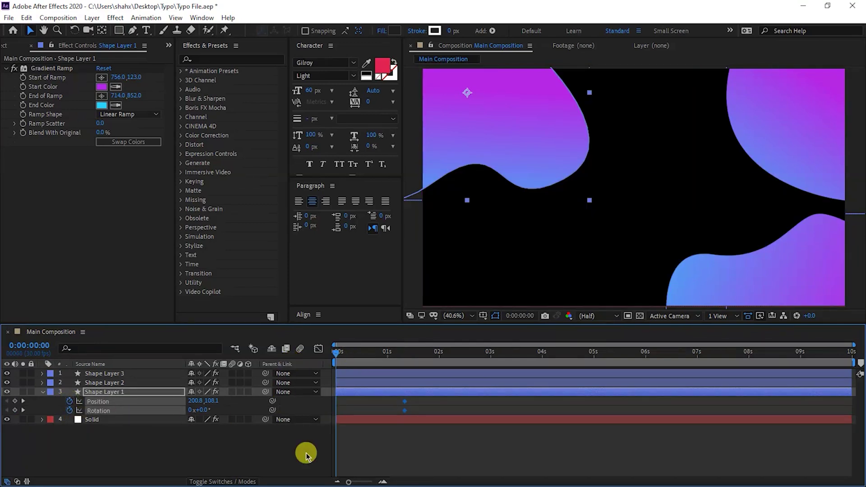
mouse_move(194, 410)
mouse_down()
mouse_move(184, 415)
mouse_move(190, 420)
mouse_up()
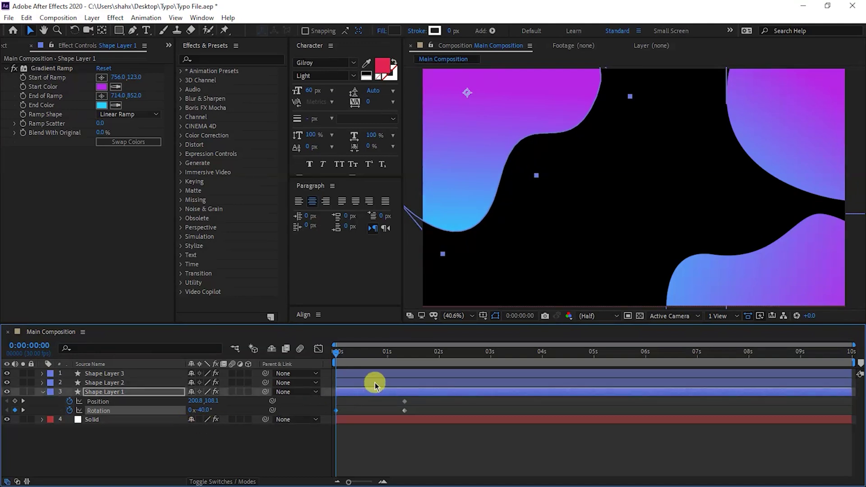
scroll(519, 189, down, 2)
drag(531, 170, 474, 130)
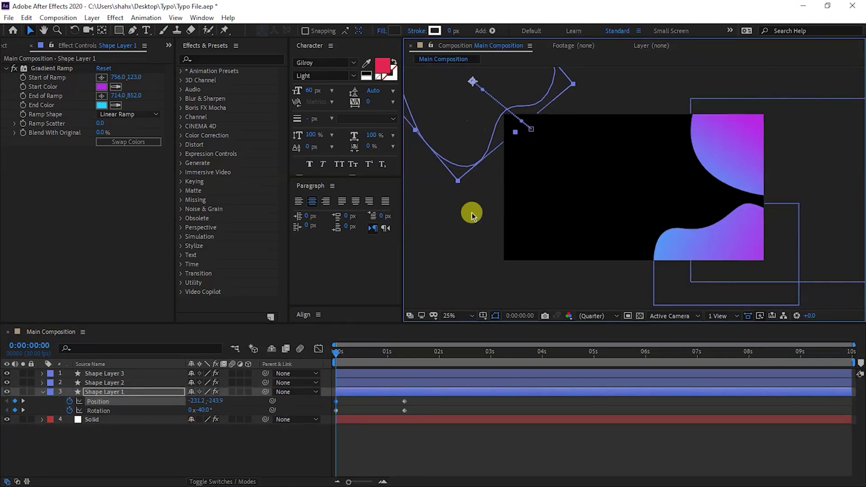
key(space)
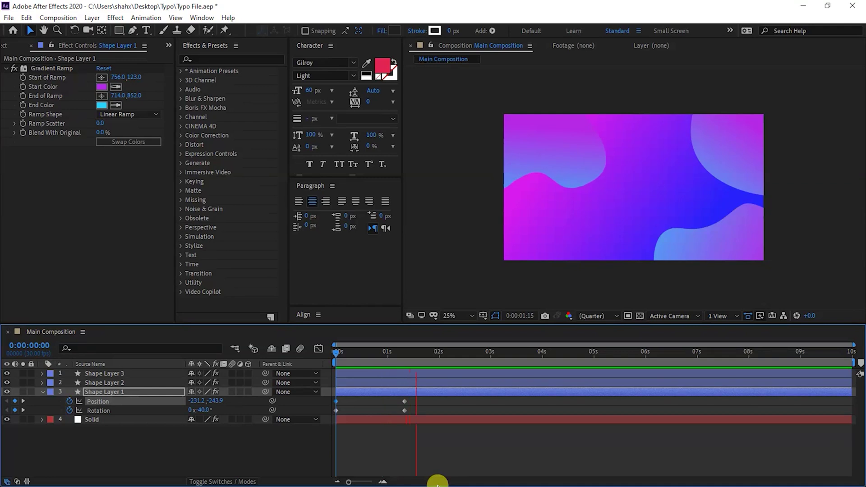
key(space)
Step: Apply Easy Ease to all of Shape Layer 1's keyframes, skew their speed curves toward an early peak, and preview
drag(417, 399, 338, 417)
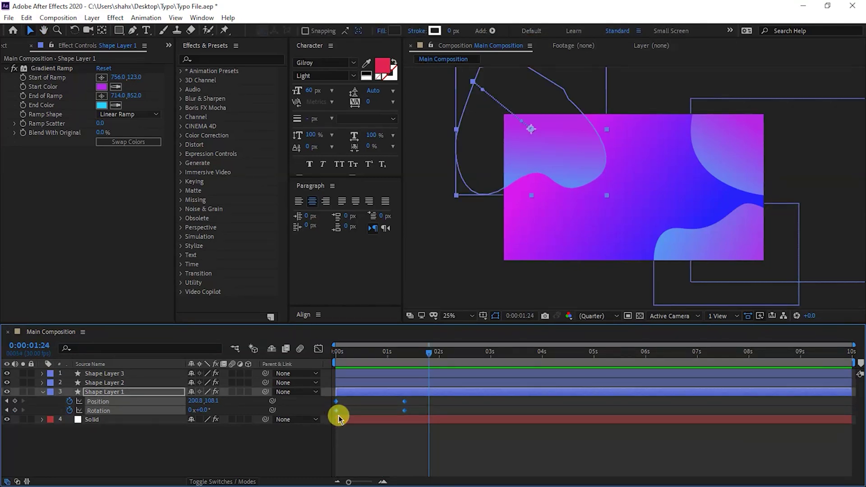
key(F9)
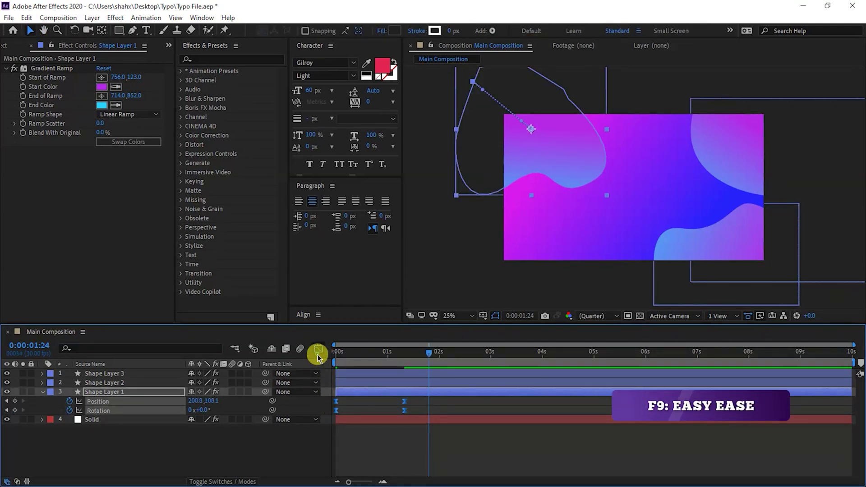
click(319, 349)
drag(433, 448, 294, 470)
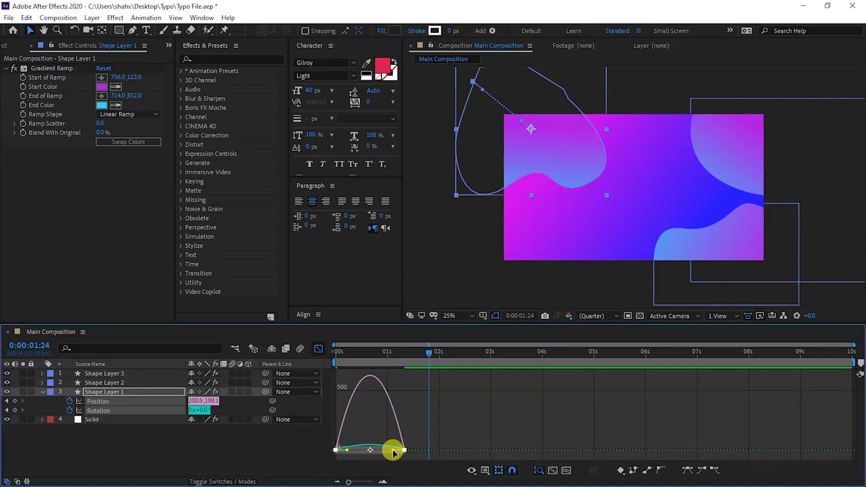
drag(392, 452, 365, 454)
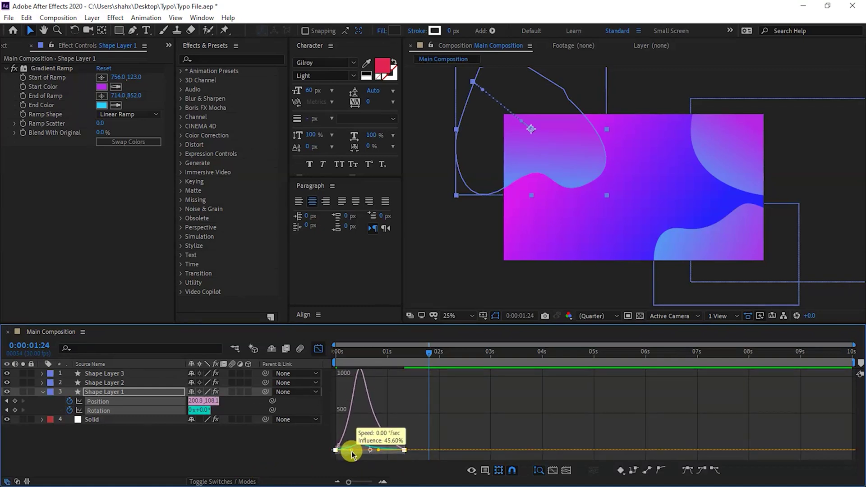
click(318, 349)
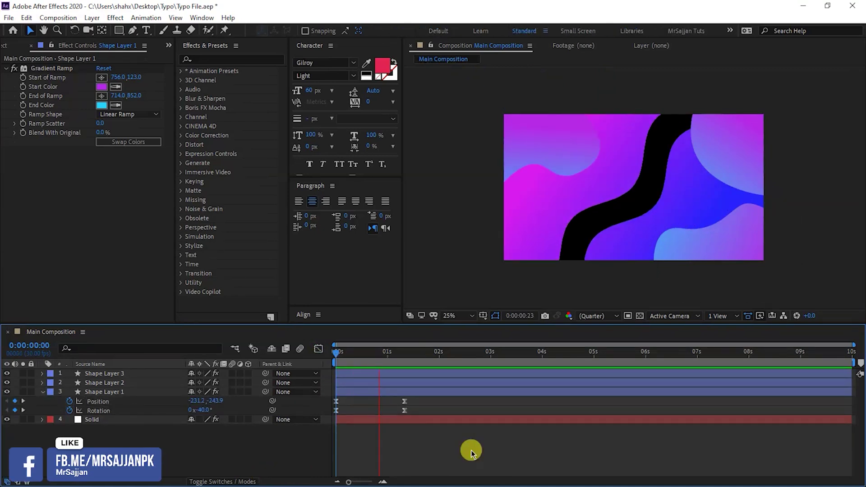
key(space)
Step: Collapse Shape Layer 1, reveal Shape Layer 2's Position and Rotation, and keyframe both at 0:00:01:10
click(101, 382)
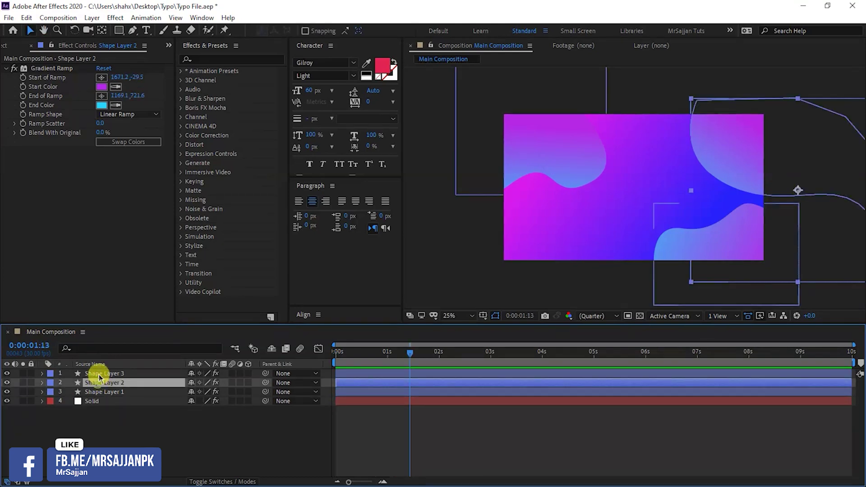
ctrl+click(99, 374)
click(110, 414)
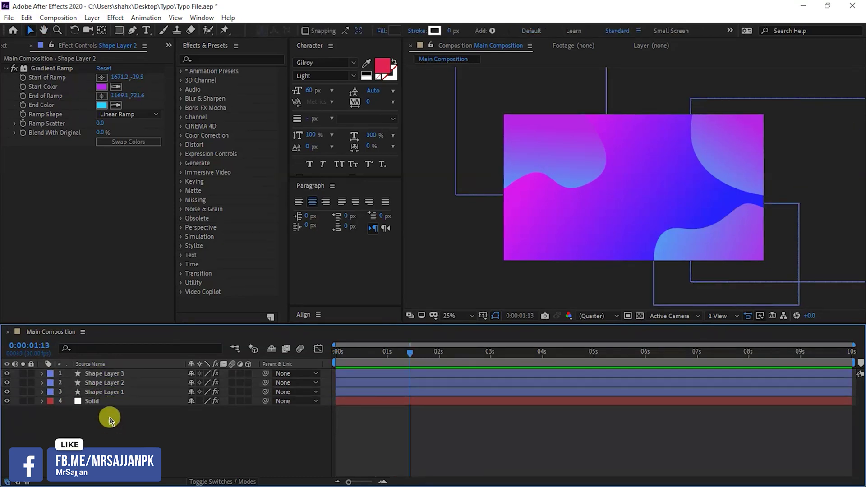
click(108, 385)
key(p)
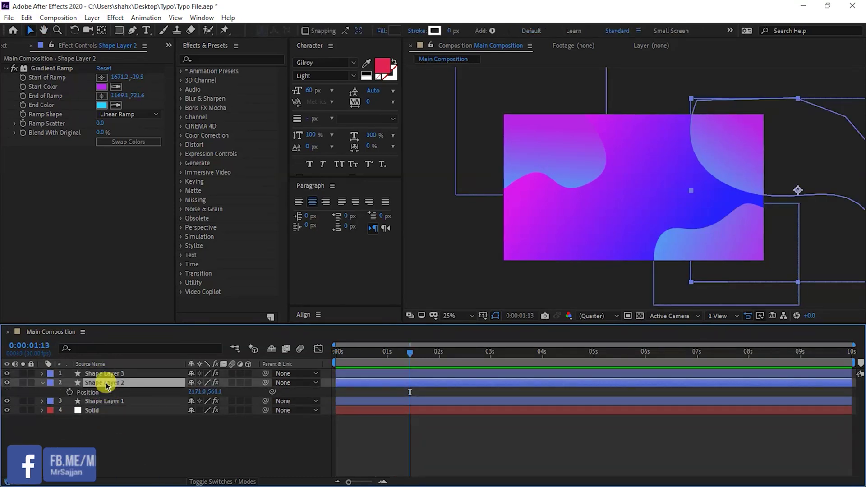
key(shift+r)
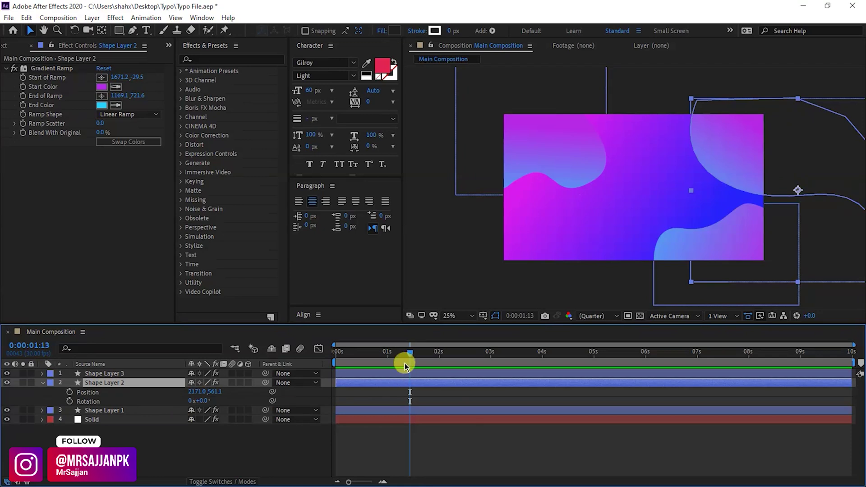
drag(410, 354, 406, 356)
click(70, 392)
click(69, 401)
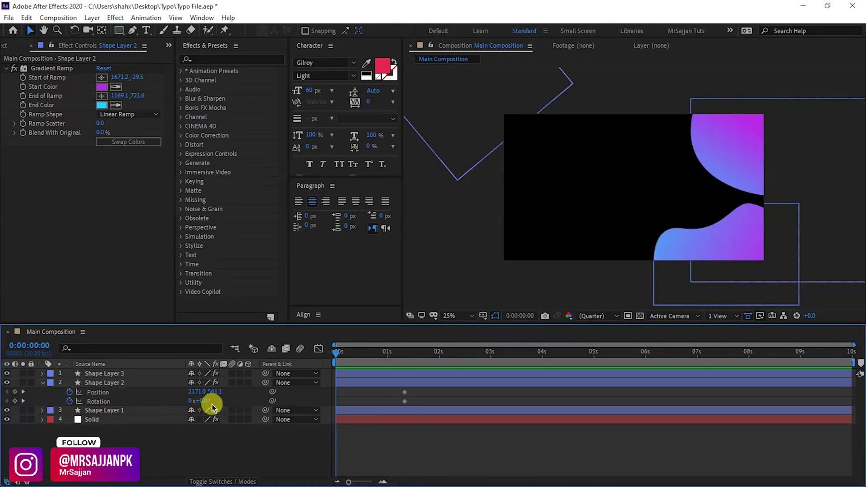
Step: At 0:00:00:00, rotate Shape Layer 2 to 45° and move it beyond the upper-right corner to about 2675, 81
drag(203, 400, 244, 413)
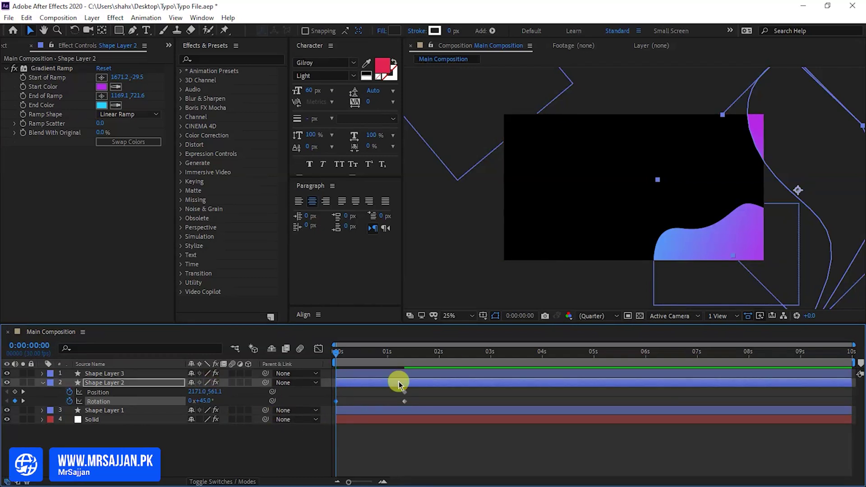
drag(778, 140, 847, 85)
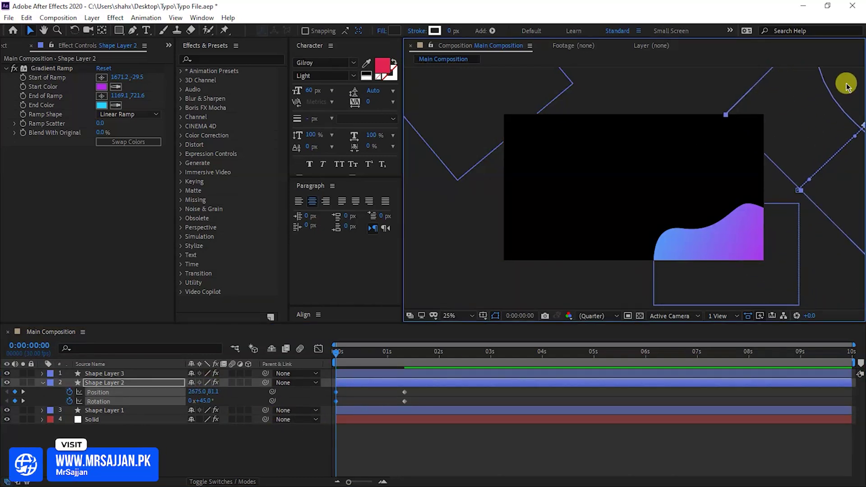
Step: Apply Easy Ease to Shape Layer 2's Position and Rotation keyframes and pull their incoming speed handles toward the start
right_click(336, 397)
mouse_move(397, 393)
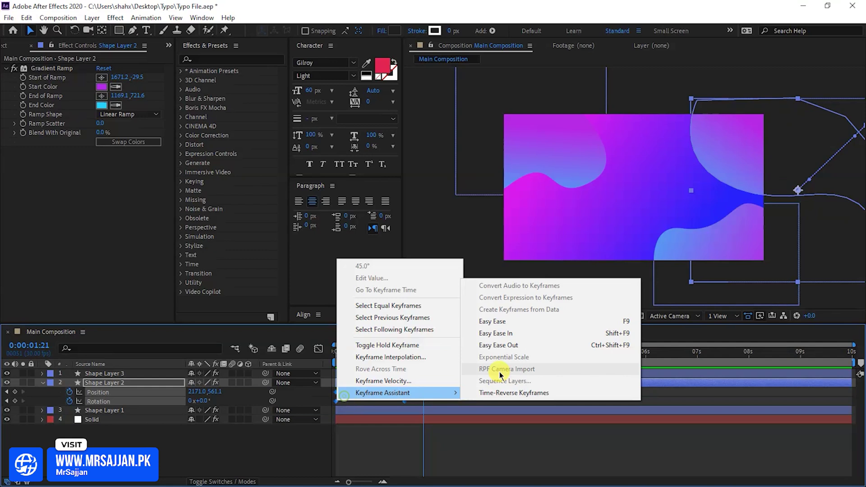
click(508, 321)
click(318, 349)
drag(428, 425, 355, 453)
click(320, 351)
Step: Center Shape Layer 3's anchor point within the lower-right blob using the Pan Behind tool
click(107, 374)
key(p)
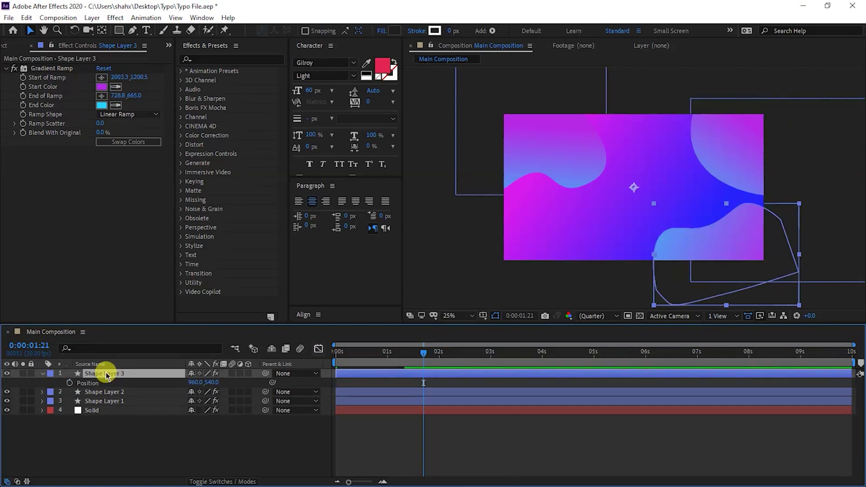
key(shift+r)
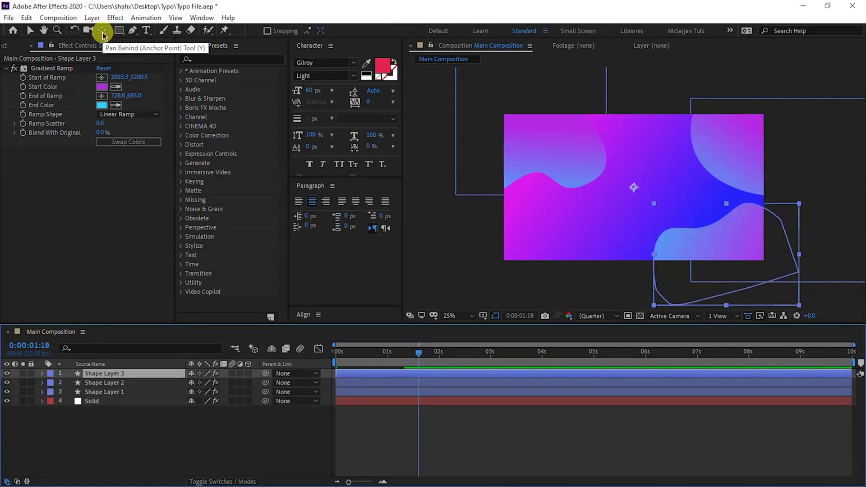
ctrl+double_click(102, 30)
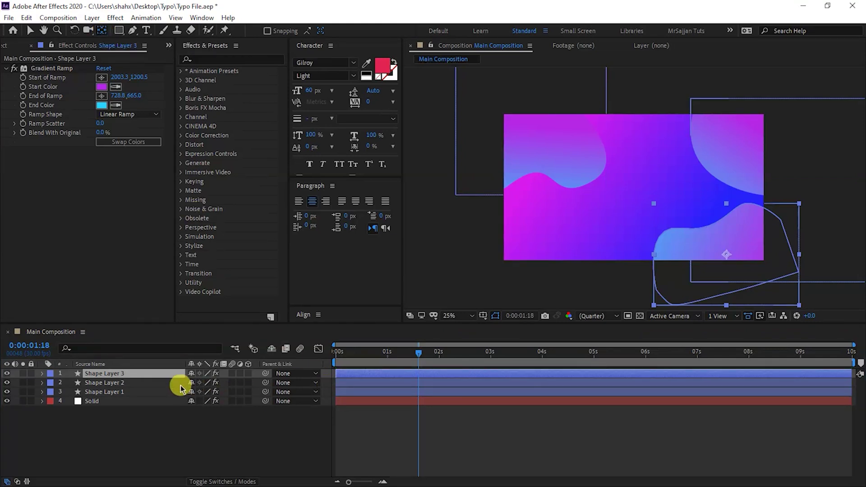
Step: Reveal Shape Layer 3's Position and Rotation and add a keyframe to both at 0:00:01:10
key(p)
key(shift+r)
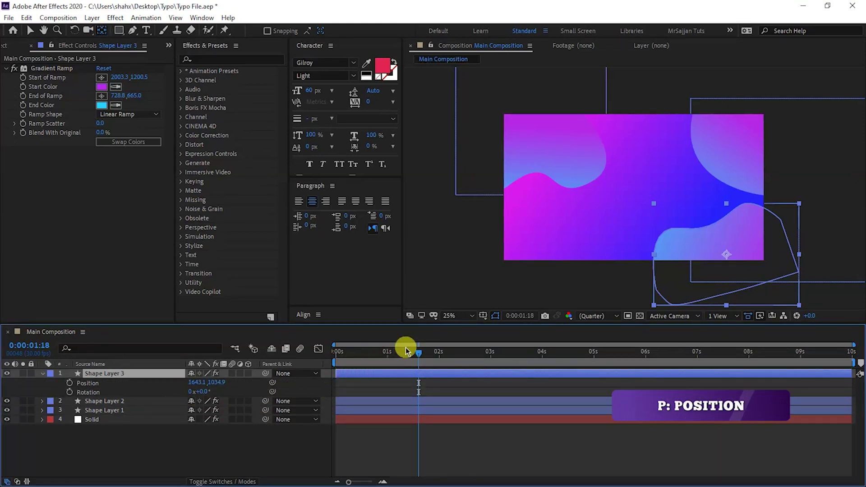
mouse_move(406, 351)
mouse_down()
mouse_move(390, 356)
mouse_move(404, 356)
mouse_up()
click(69, 383)
click(70, 393)
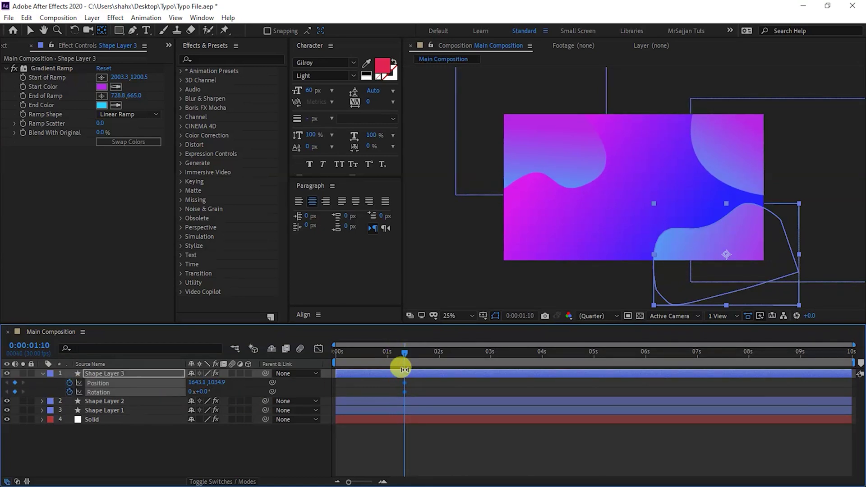
Step: At 0:00:00:00, rotate Shape Layer 3 to 32° and move it beyond the lower-right corner to about 2307, 1499, previewing the entrance
key(Home)
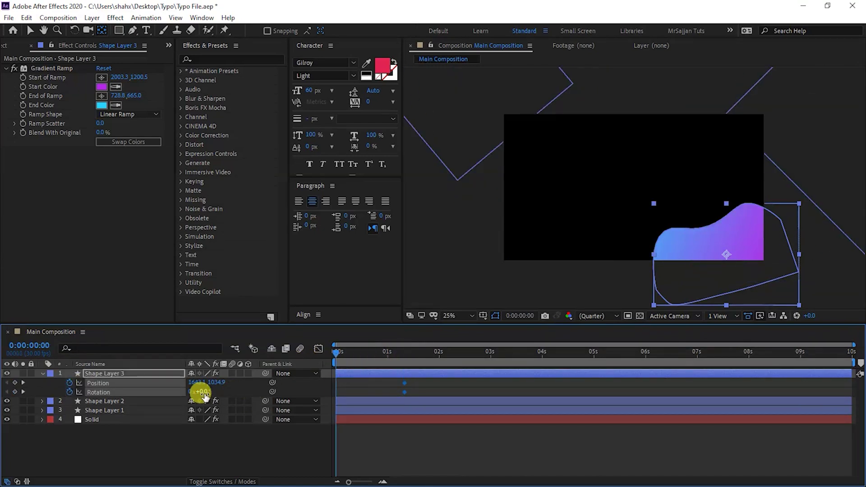
drag(204, 396, 233, 404)
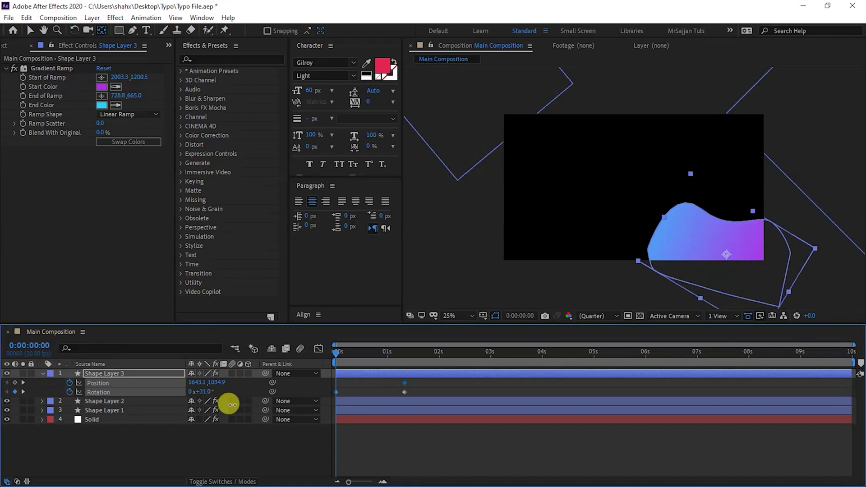
drag(698, 252, 776, 299)
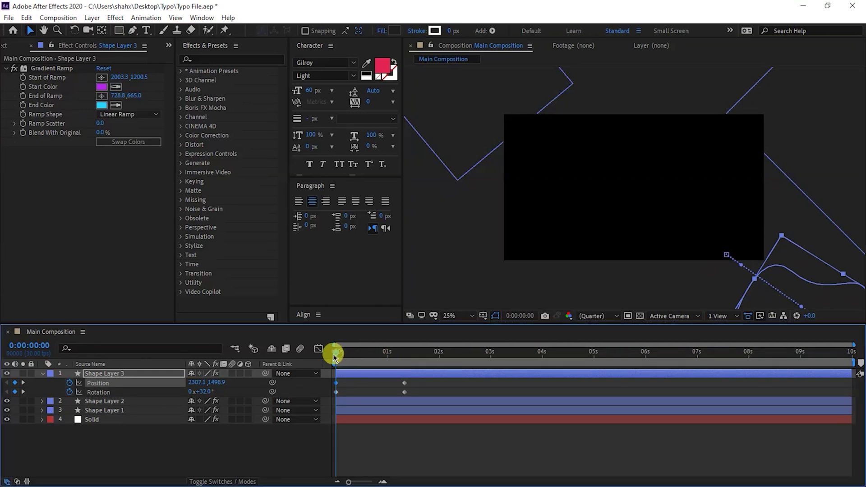
key(space)
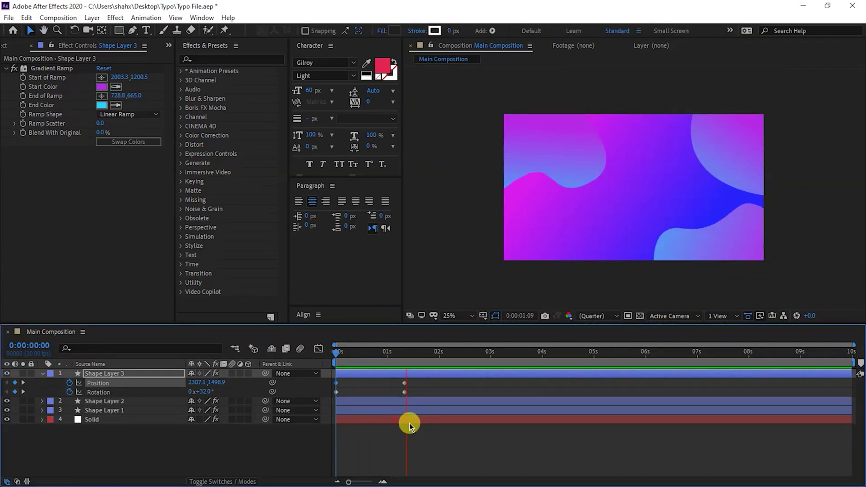
Step: Select all of Shape Layer 3's Position and Rotation keyframes
drag(417, 382, 308, 403)
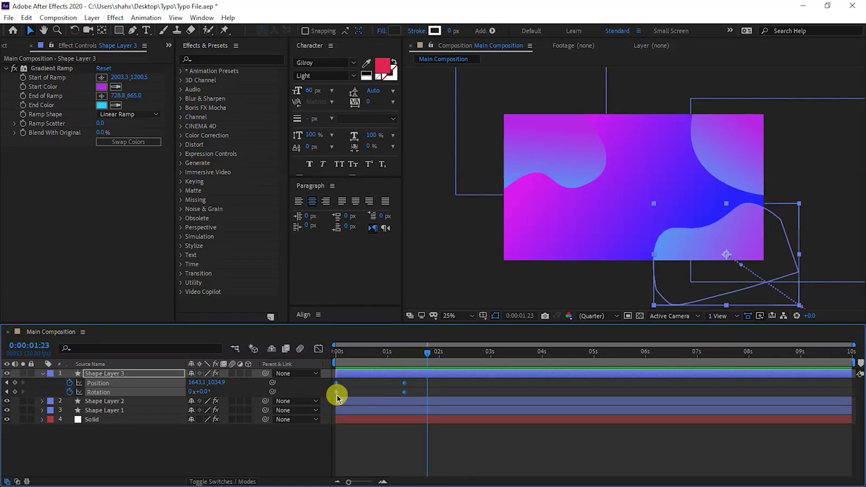
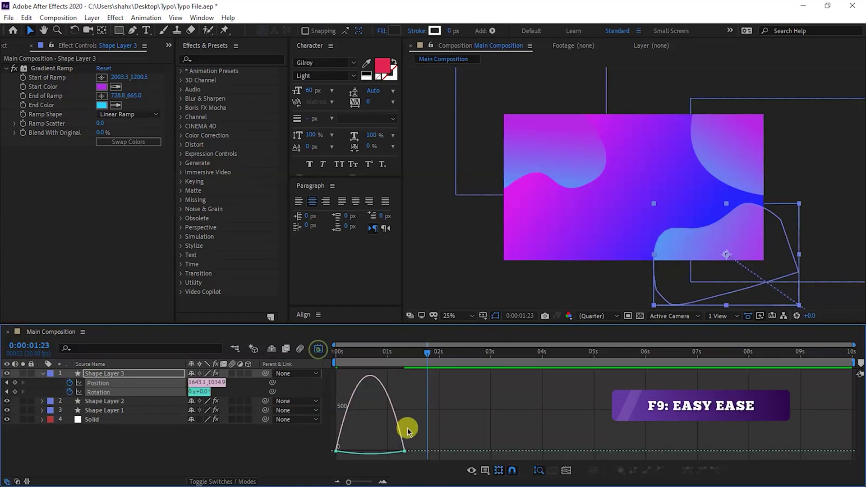
Step: Reshape the speed curve of Shape Layer 3's eased Position and Rotation keyframes and preview its entrance
drag(348, 452, 385, 451)
click(319, 349)
click(348, 353)
key(space)
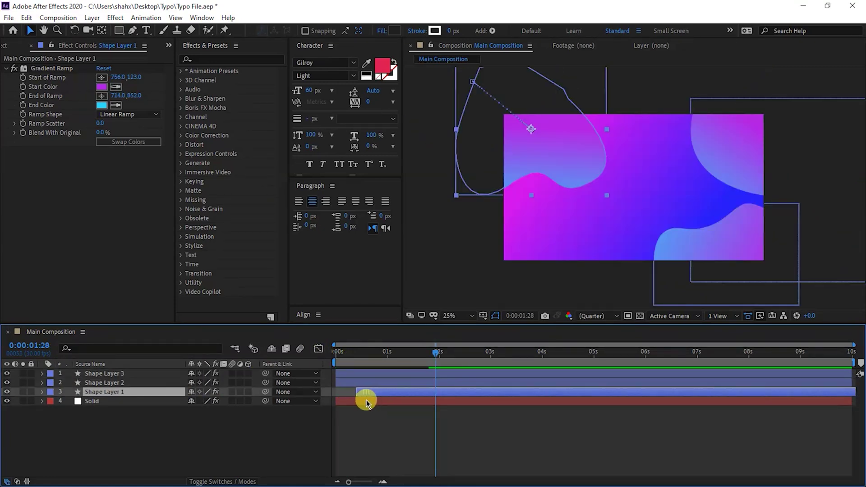
Step: Stagger the blob entrances by starting Shape Layer 2 at about 0.7 s and Shape Layer 3 at about 0.5 s, and preview the composition
drag(361, 383, 409, 381)
drag(352, 350, 322, 354)
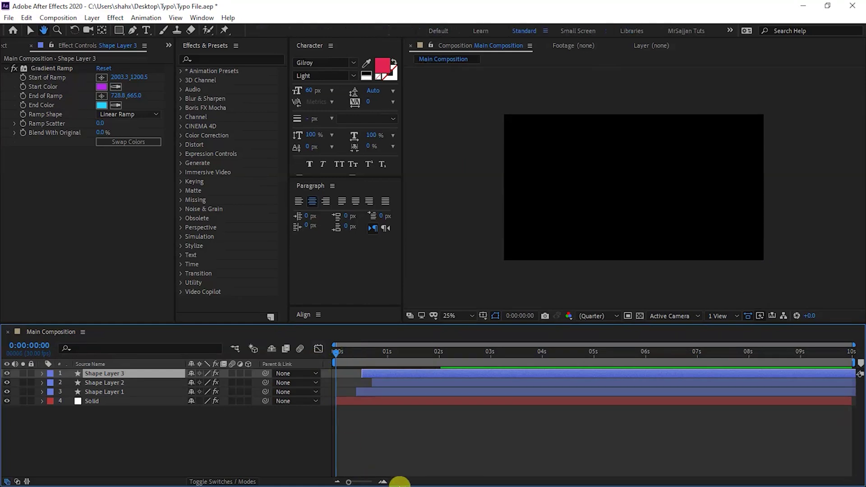
key(space)
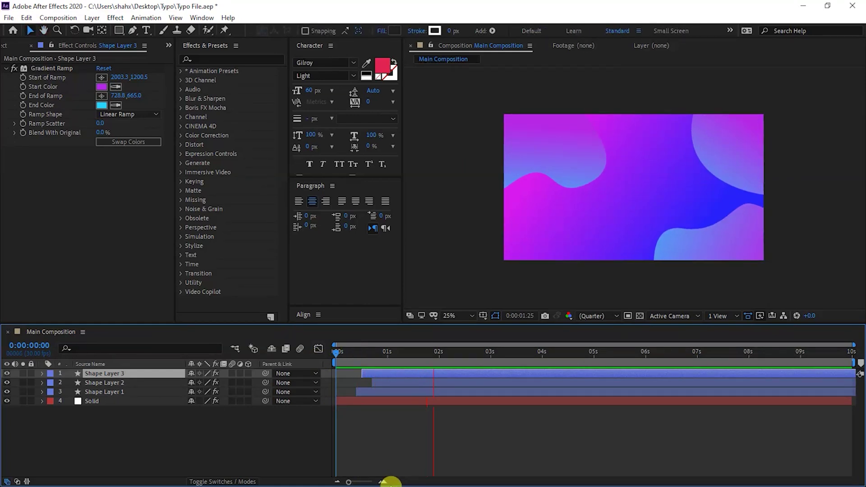
key(space)
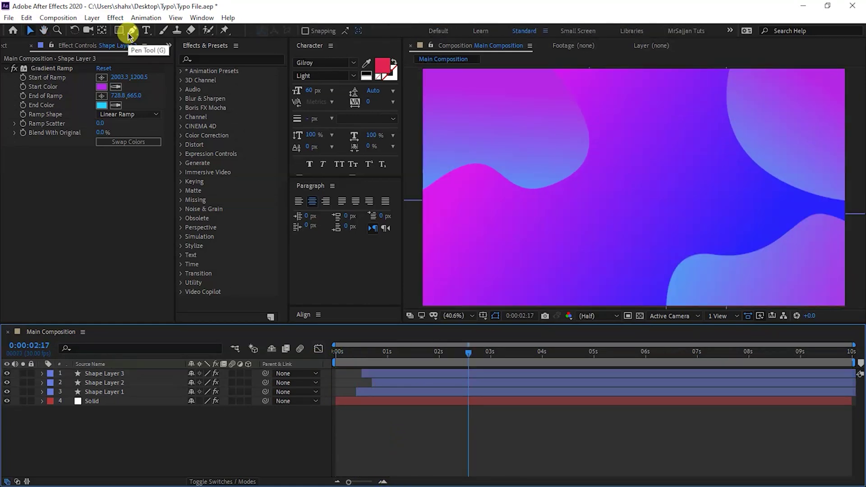
Step: Draw a short horizontal line in the lower-left area of the frame with the Pen tool, using no fill and a 5 px stroke
click(130, 35)
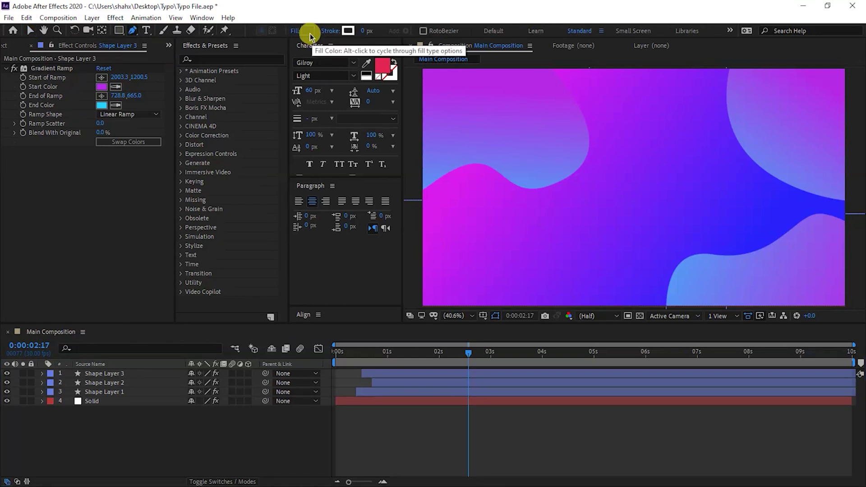
click(295, 31)
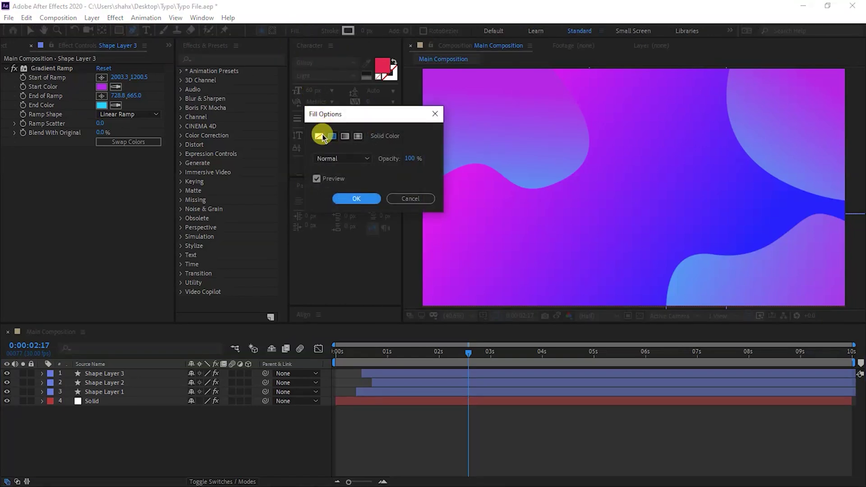
click(319, 136)
key(Return)
click(363, 31)
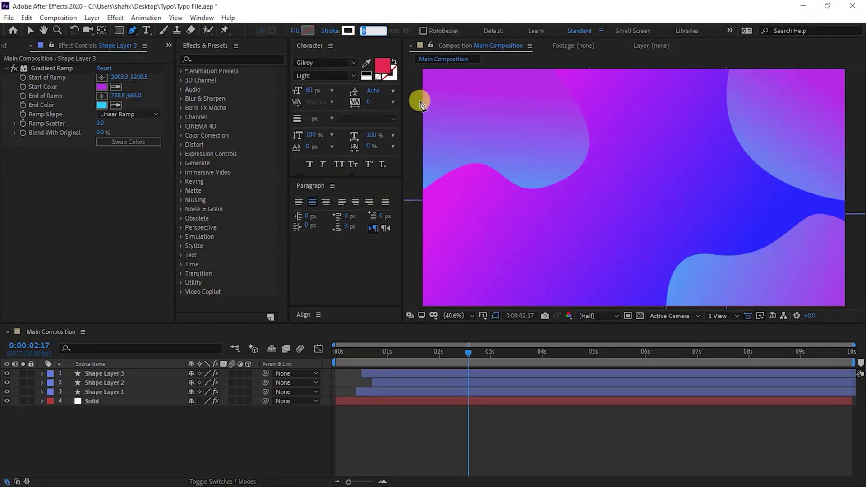
click(466, 224)
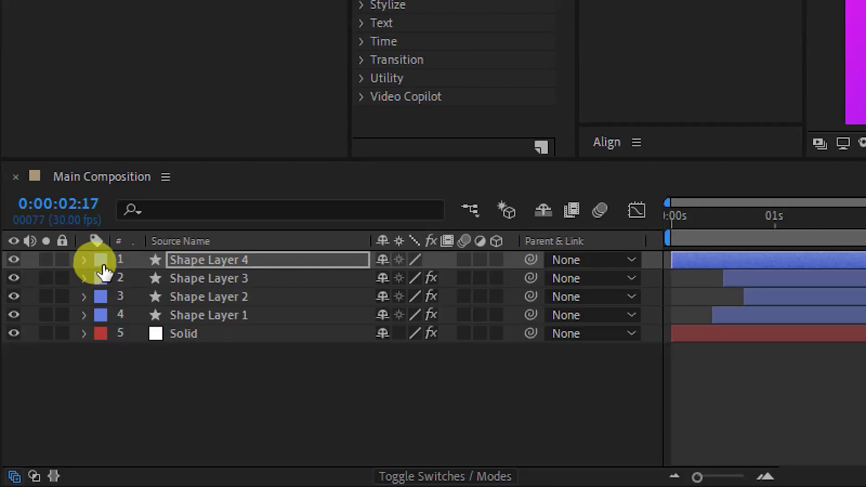
Step: Give Shape Layer 4 a green label and duplicate the Shape 1 line group in its contents
click(50, 373)
click(70, 289)
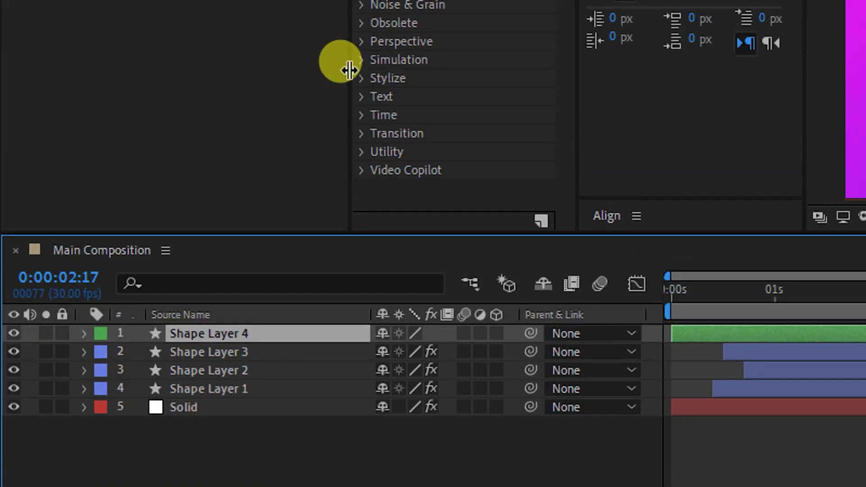
click(86, 342)
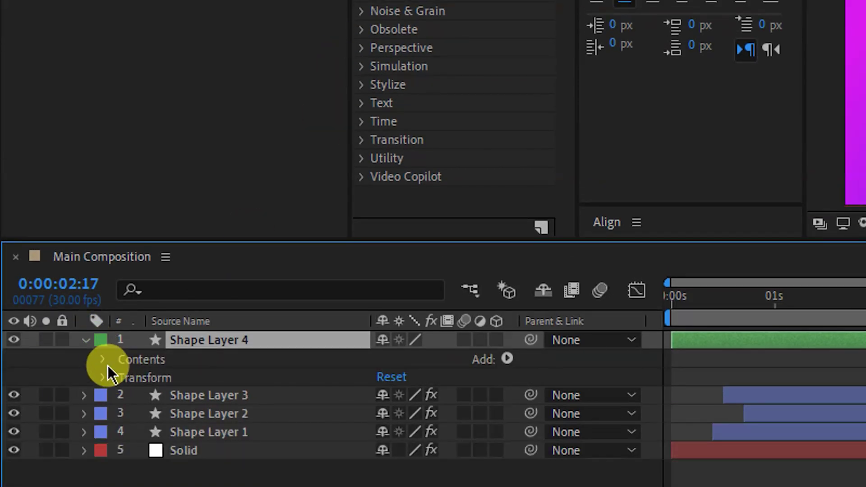
click(104, 360)
click(121, 379)
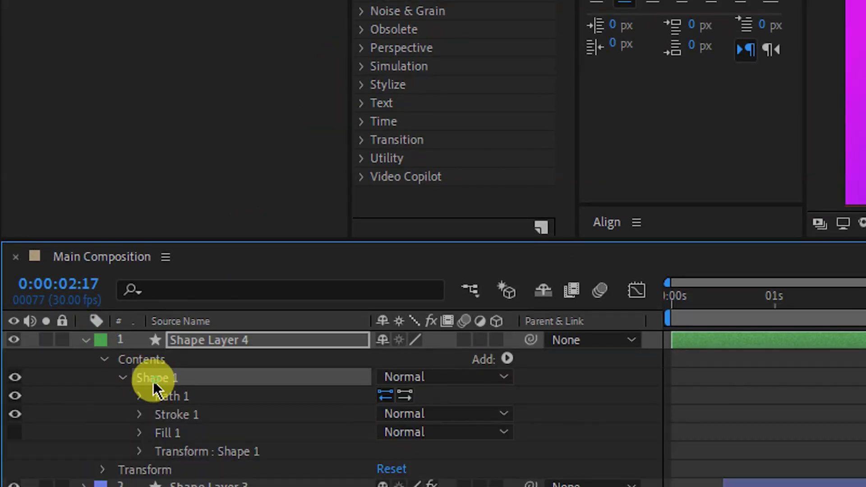
click(118, 378)
key(ctrl+d)
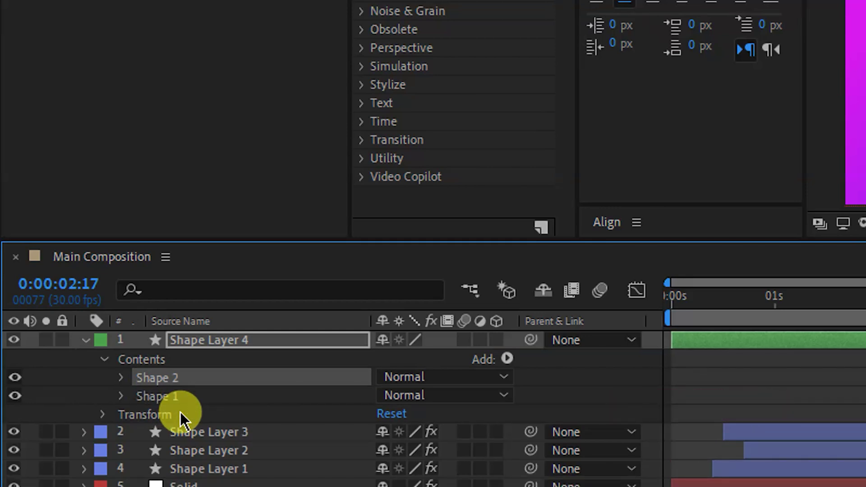
Step: Keep duplicating the line group in Shape Layer 4, placing each copy evenly below the previous one, up to Shape 16
click(181, 413)
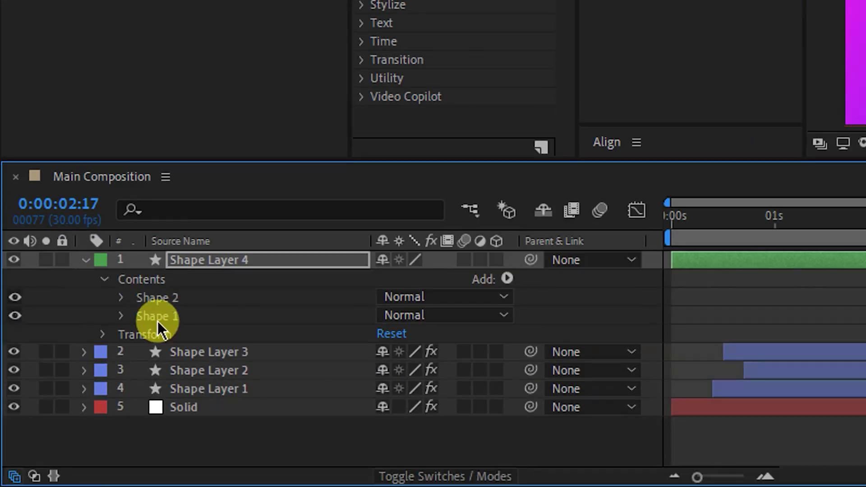
click(158, 318)
key(ctrl+d)
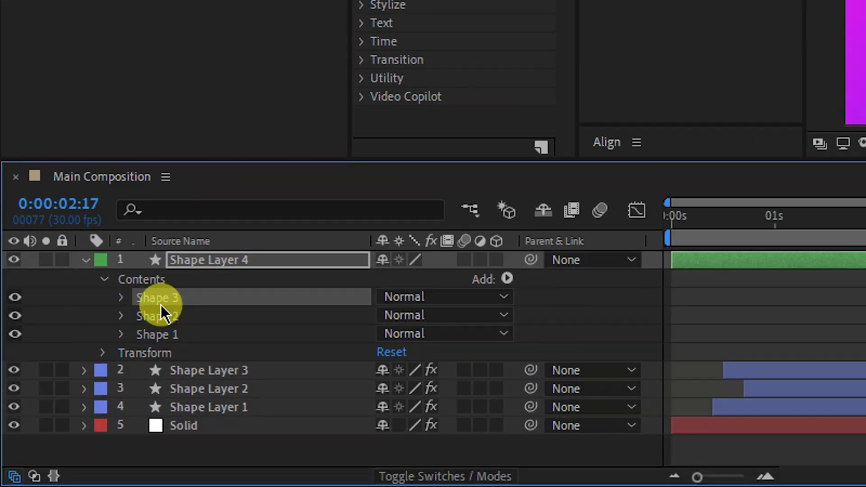
click(161, 305)
key(ctrl+d)
click(161, 305)
key(ctrl+d)
click(161, 305)
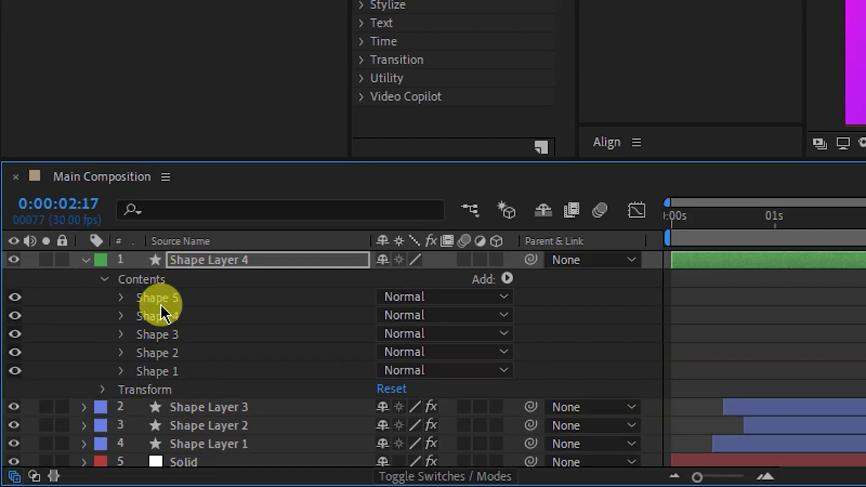
click(162, 305)
key(ctrl+d)
key(ctrl+d)
key(ctrl+d)
key(ctrl+d)
key(ctrl+d)
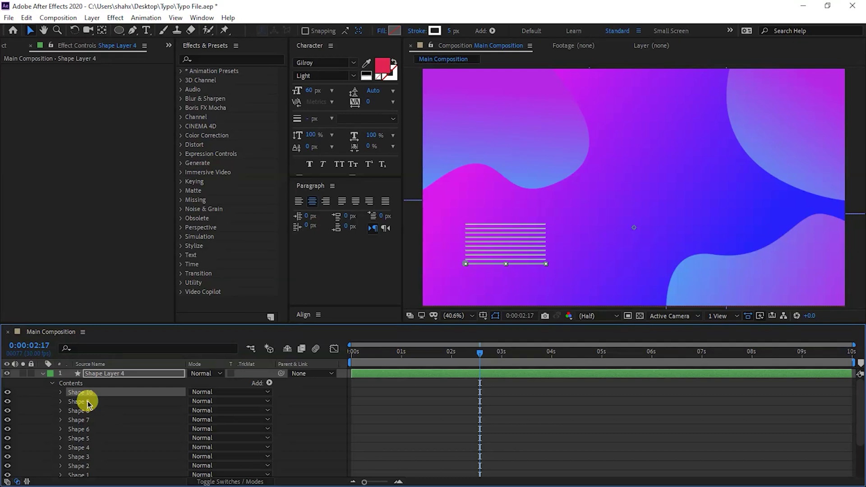
key(ctrl+d)
key(ctrl+d)
key(ctrl+d)
key(ctrl+d)
key(ctrl+d)
key(ctrl+d)
key(ctrl+d)
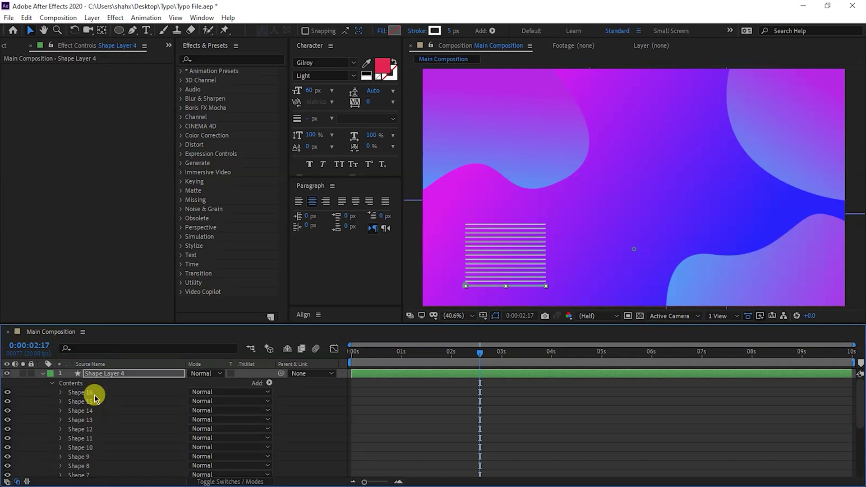
click(43, 374)
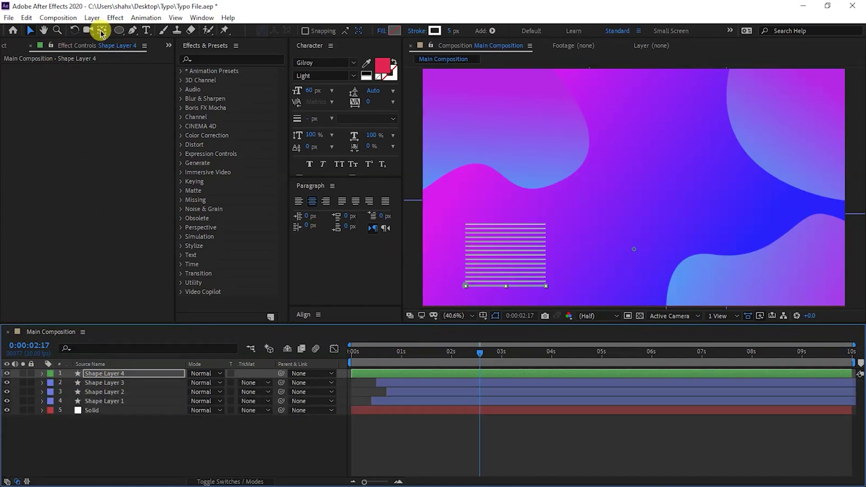
Step: Center Shape Layer 4's anchor point and draw a solid-filled circle with 0 px stroke over the lines on a new layer
key(q)
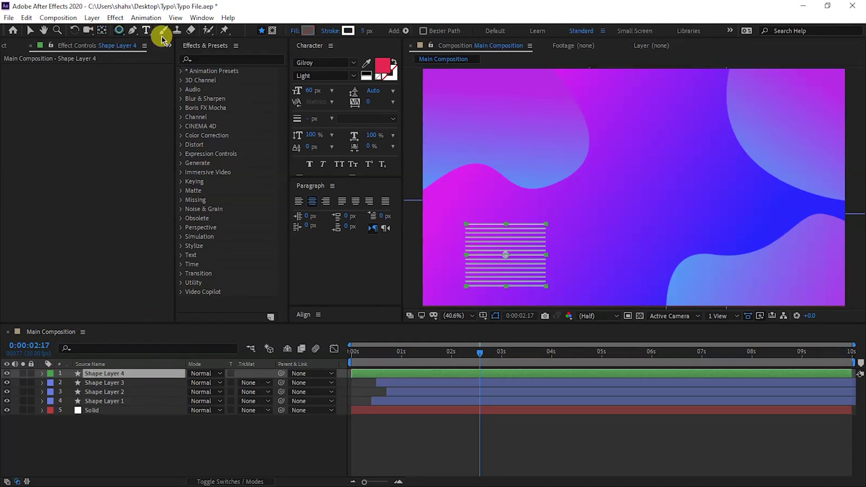
click(303, 36)
click(325, 136)
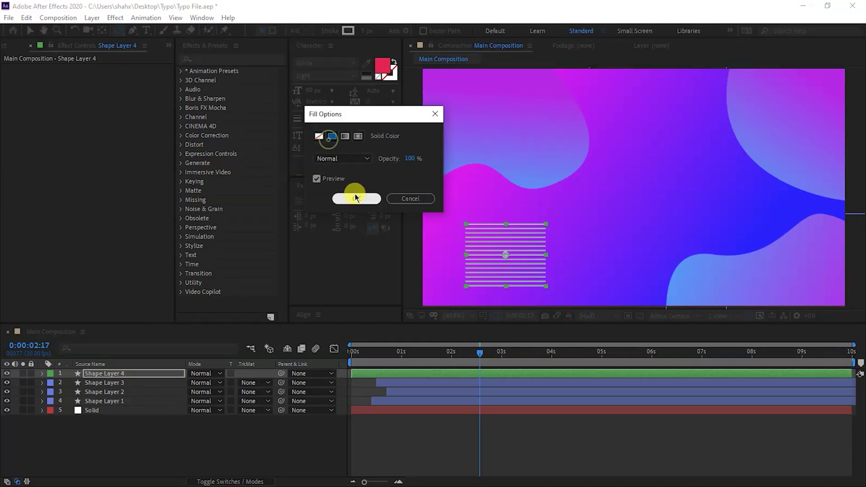
click(353, 196)
drag(365, 34, 321, 44)
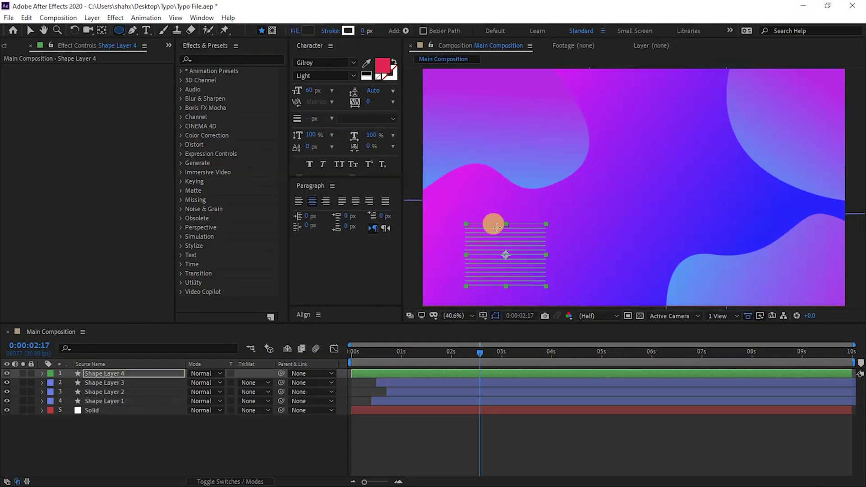
key(F2)
key(ctrl+z)
drag(498, 249, 526, 290)
key(v)
Step: Set Shape Layer 4's track matte to Alpha Matte "Shape Layer 5" and nudge the lines down to center them in the circle
click(251, 410)
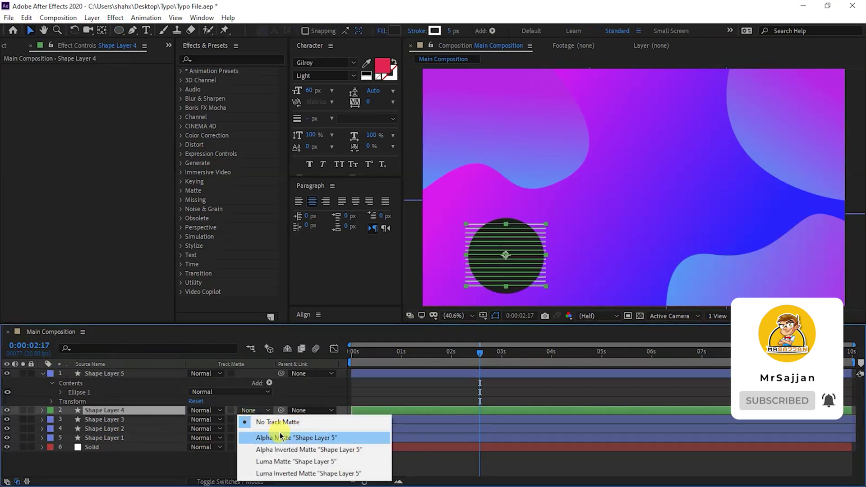
click(280, 437)
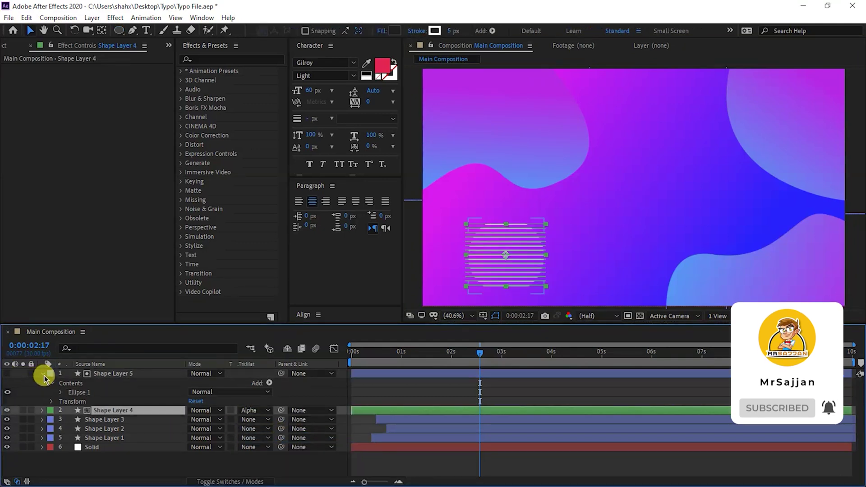
click(43, 374)
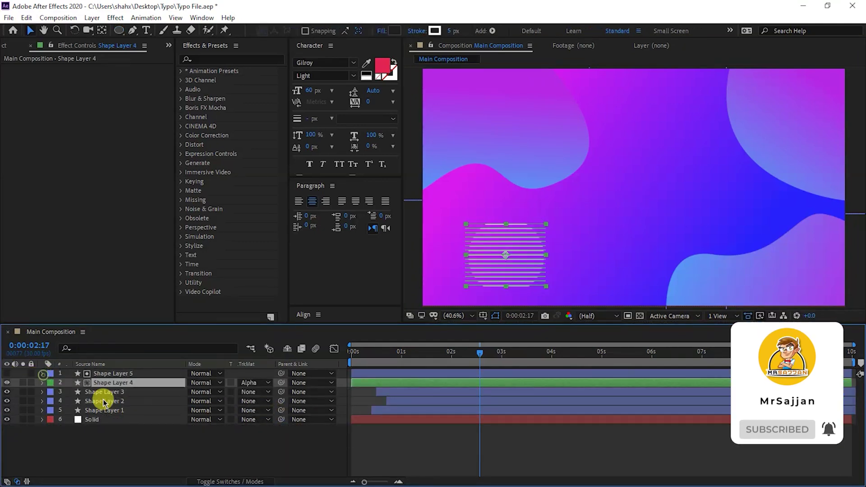
click(230, 442)
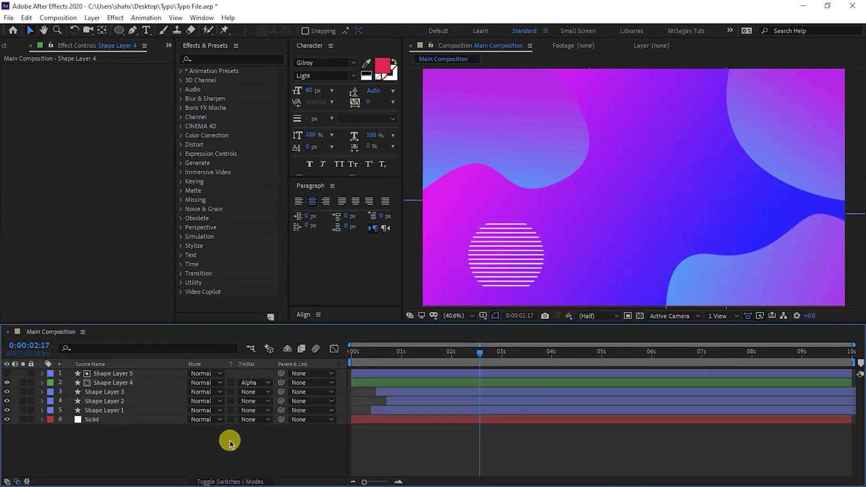
click(124, 383)
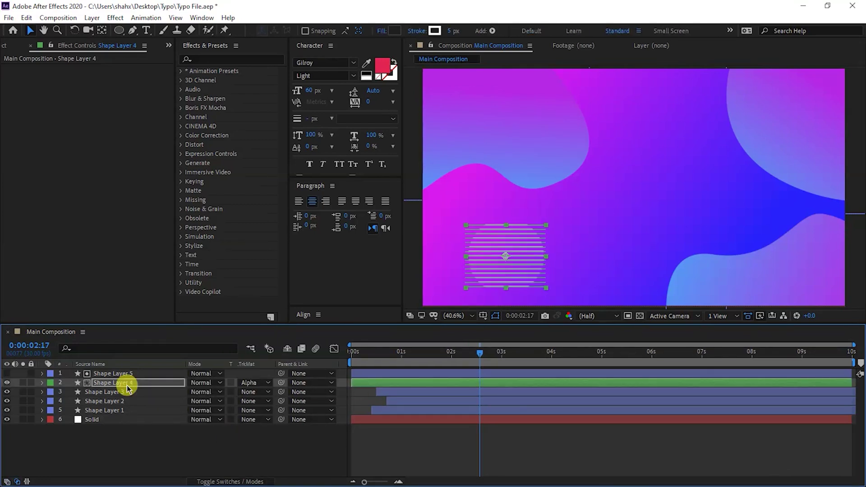
click(159, 458)
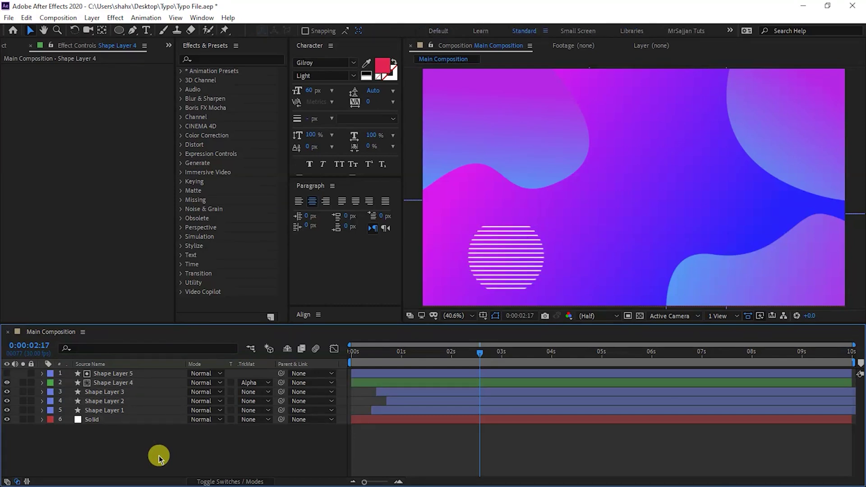
Step: Parent Shape Layer 5 to Shape Layer 4 and set Shape Layer 4's rotation to 30°
click(279, 374)
drag(279, 378, 145, 389)
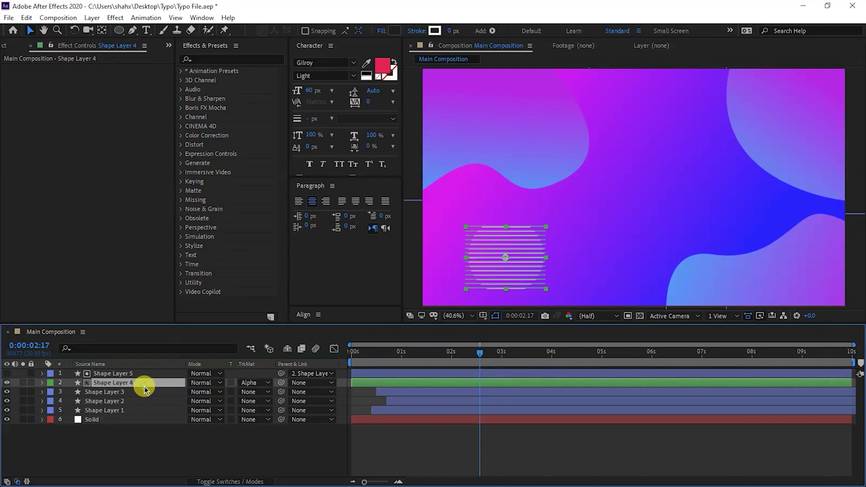
key(r)
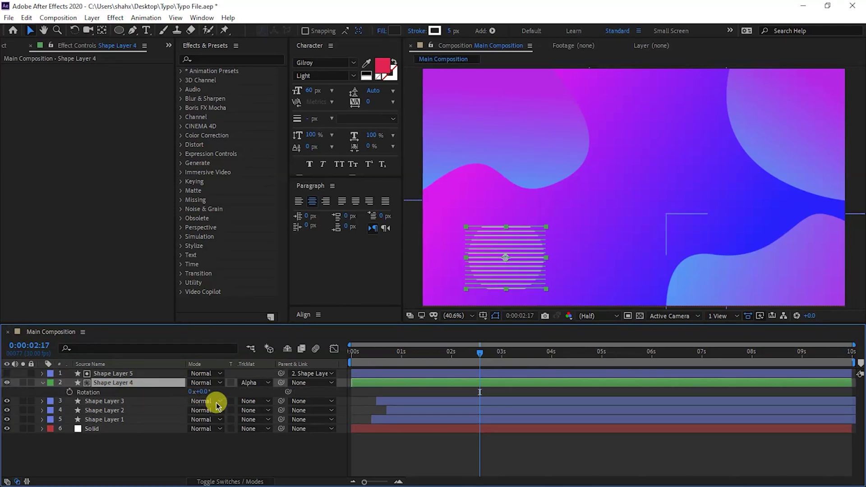
click(203, 392)
text(30)
Step: At 0:00:01:10, keyframe Shape Layer 4's Rotation and Position, moving the striped circle up and left to about 268, 777
click(411, 366)
drag(410, 366, 418, 366)
click(69, 392)
click(69, 392)
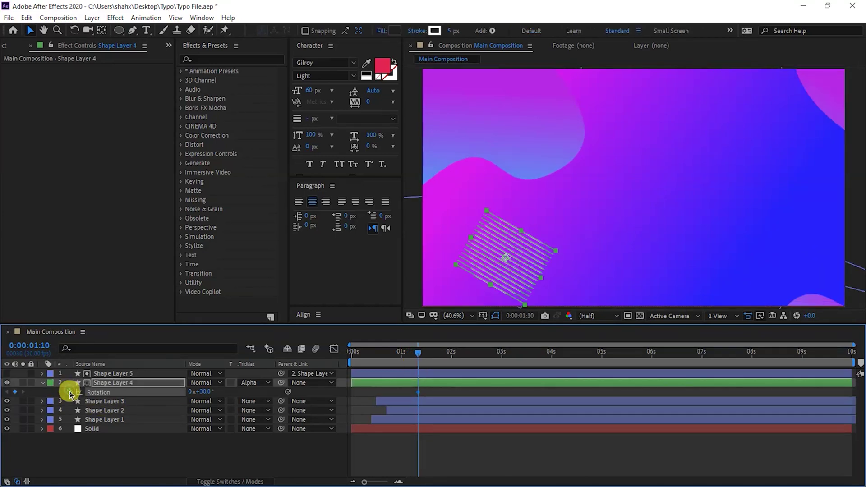
key(shift+p)
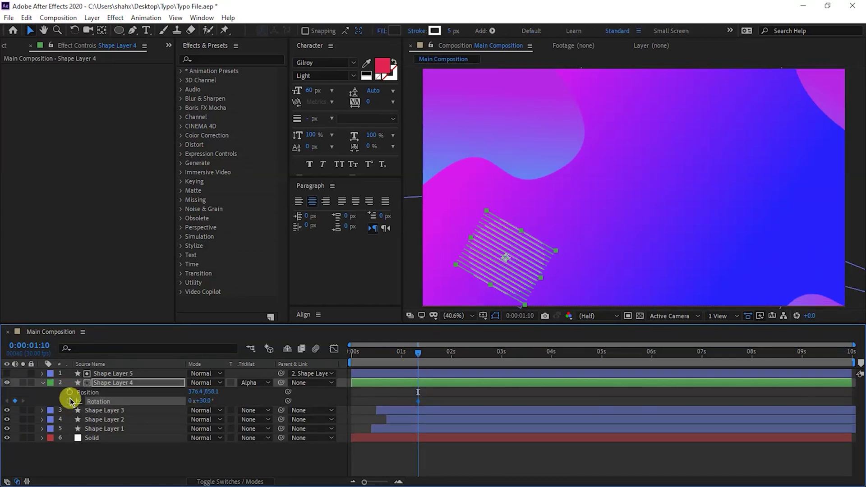
click(69, 392)
drag(522, 266, 501, 247)
Step: At 0:00:00:00, set Shape Layer 4's rotation to -30° and move the striped circle out beyond the lower-left corner
click(348, 354)
click(204, 401)
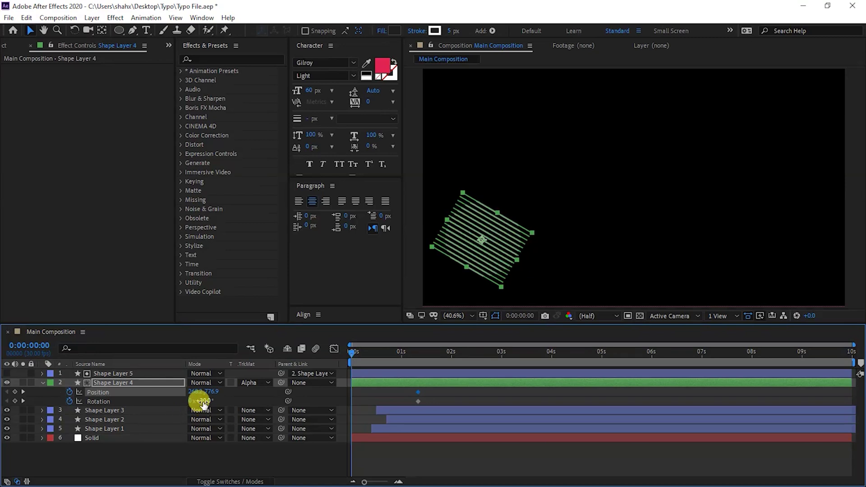
text(-30)
key(Return)
drag(446, 284, 419, 359)
Step: Apply Easy Ease to all of Shape Layer 4's Position and Rotation keyframes and reshape their speed curve in the Graph Editor
click(44, 383)
key(u)
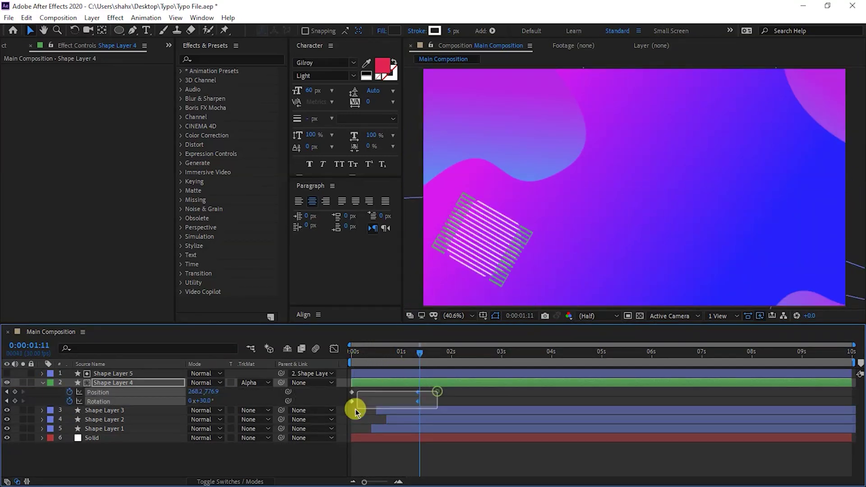
key(F9)
click(333, 350)
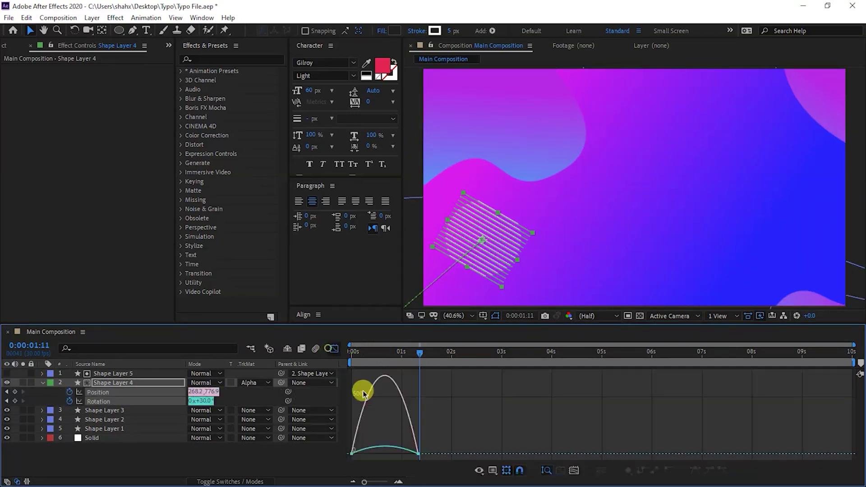
drag(425, 443, 376, 459)
click(333, 349)
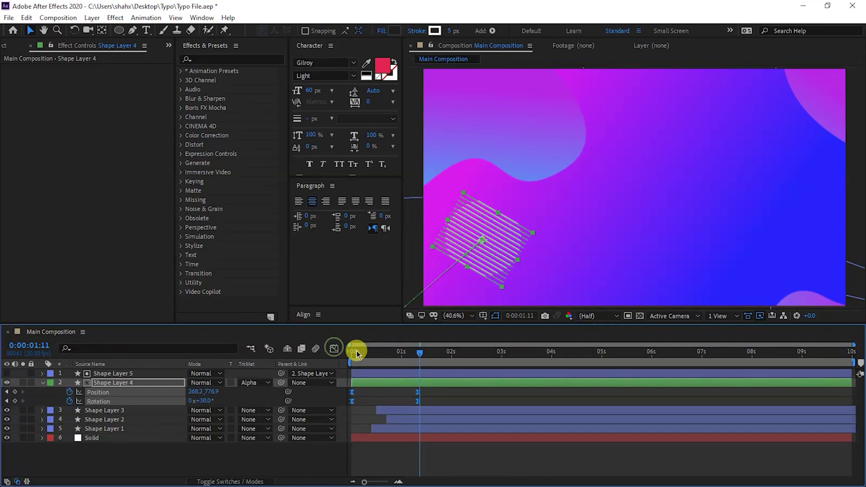
Step: Preview the striped circle's entrance and shift Shape Layers 4 and 5 to start at about 0:00:00:20
click(354, 352)
key(space)
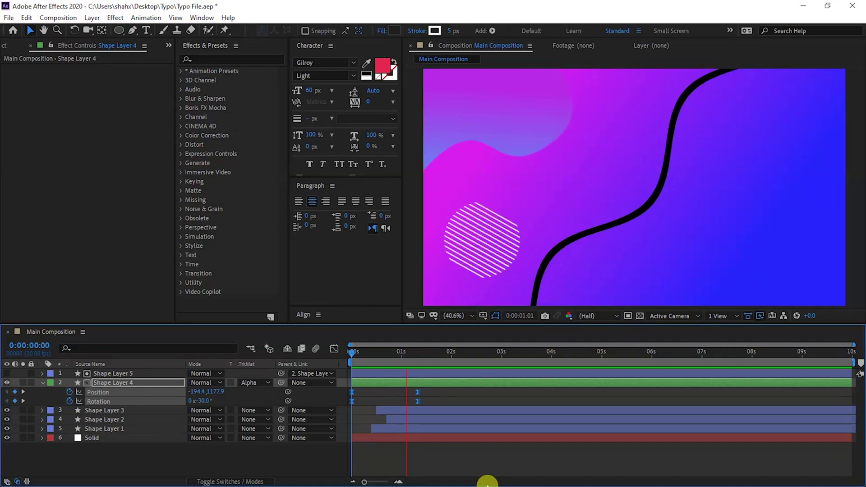
key(u)
shift+click(375, 373)
drag(375, 379, 408, 386)
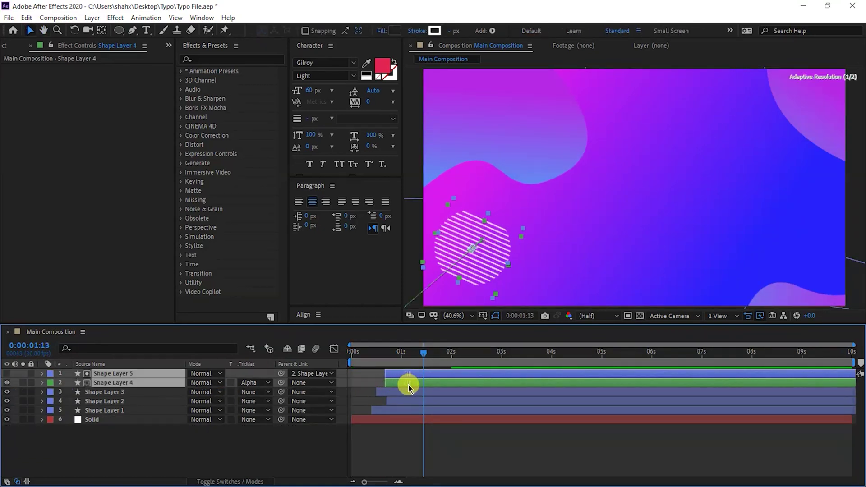
Step: Duplicate Shape Layer 4 and Shape Layer 5 together to make a second striped circle
click(151, 449)
click(113, 374)
shift+click(126, 383)
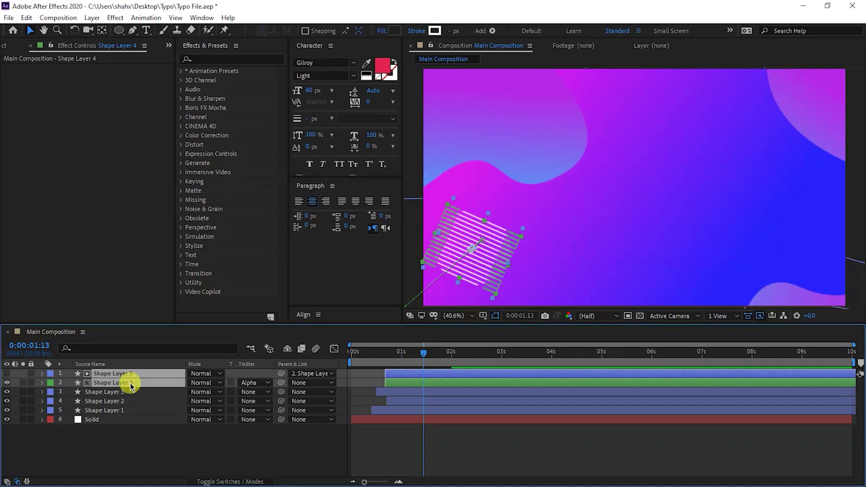
key(ctrl+d)
click(141, 383)
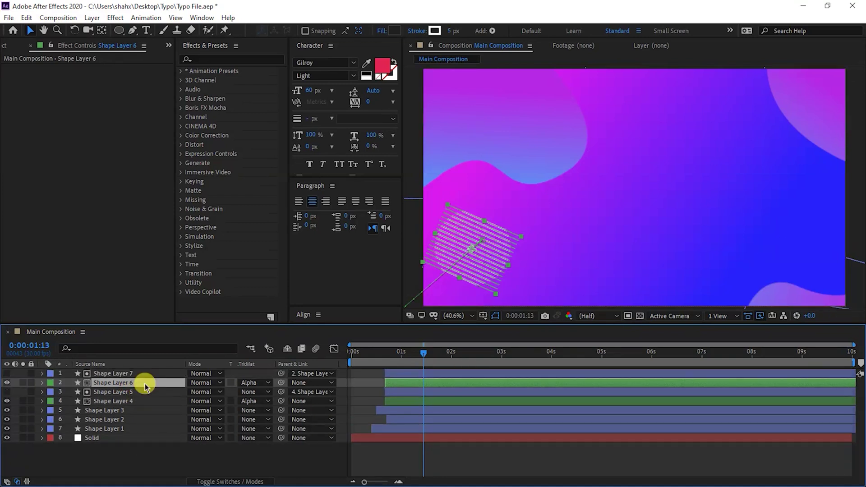
Step: Clear Shape Layer 6's Position keyframes, move the duplicate circle to the upper right, and keyframe Position at 0:00:02:00 at about 1607, 398
key(u)
drag(465, 393, 365, 394)
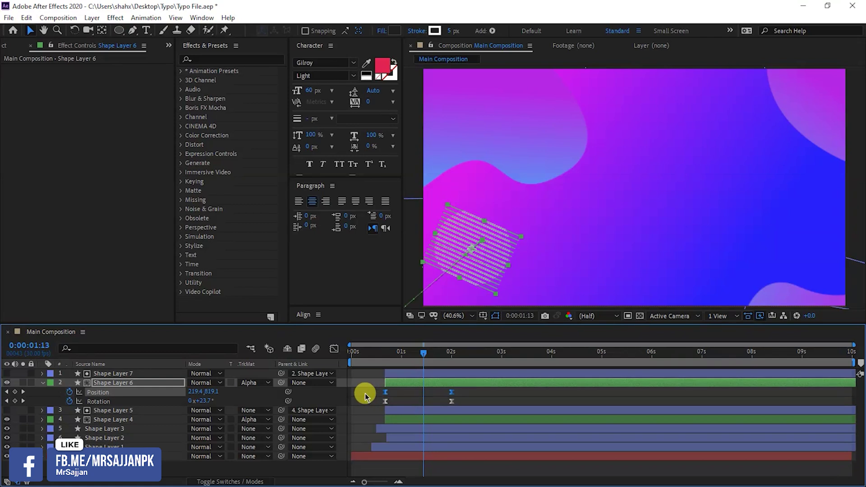
drag(466, 249, 773, 158)
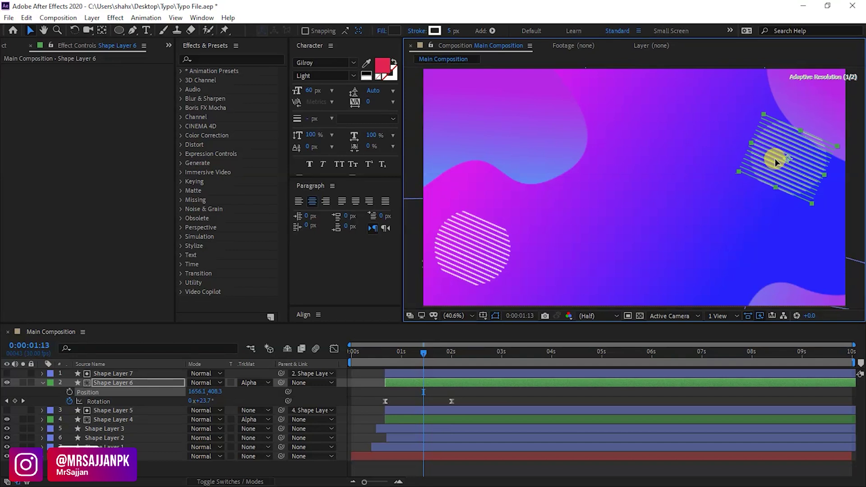
key(k)
click(69, 393)
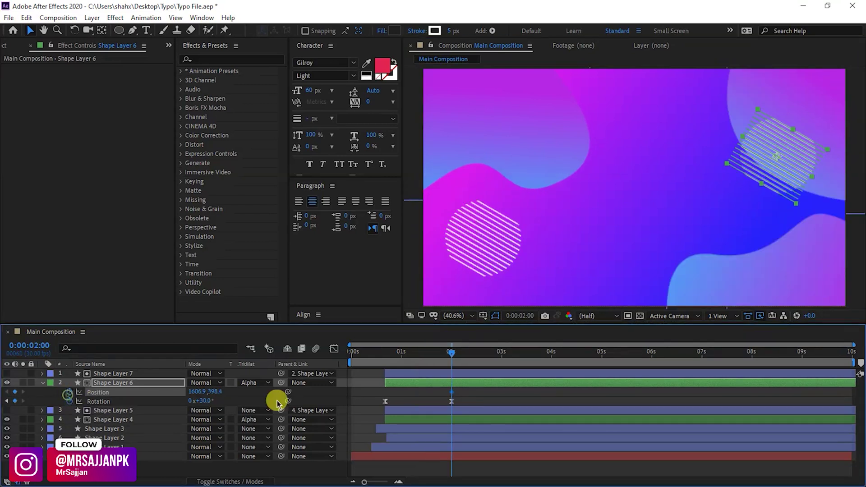
Step: At 0:00:00:21, move Shape Layer 6's striped circle out beyond the upper-right corner, to about 2175, 86
click(387, 356)
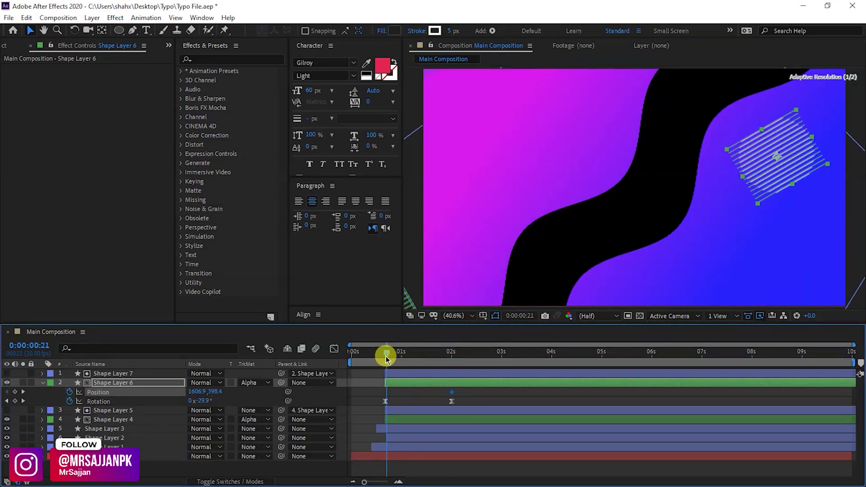
key(comma)
key(comma)
drag(743, 160, 808, 125)
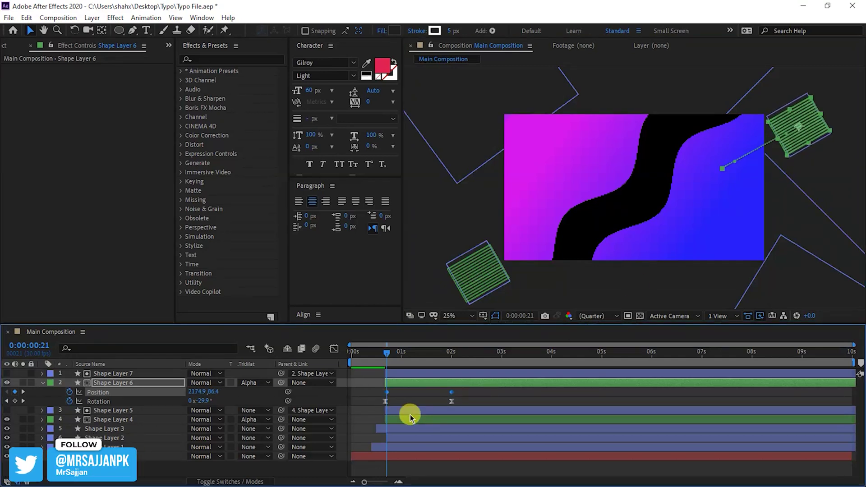
Step: Apply Easy Ease to Shape Layer 6's Position keyframes and reshape the speed curve for a fast start and slow finish
key(F9)
click(335, 349)
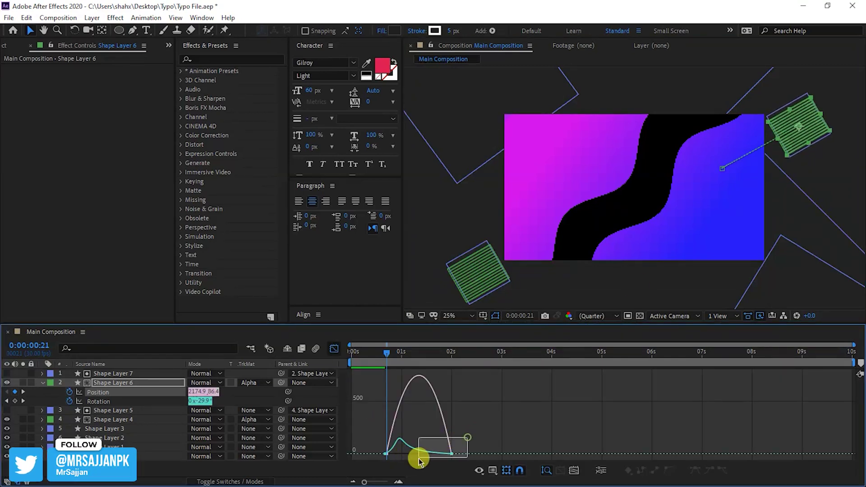
drag(419, 450, 407, 452)
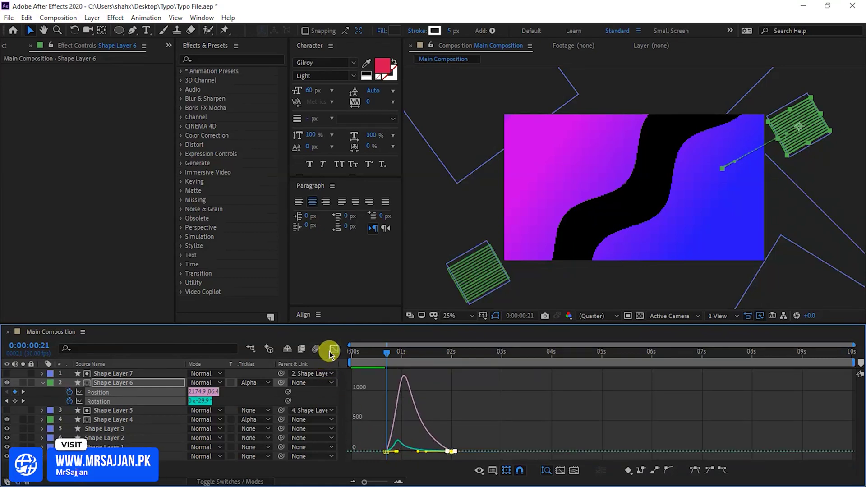
click(334, 349)
key(Home)
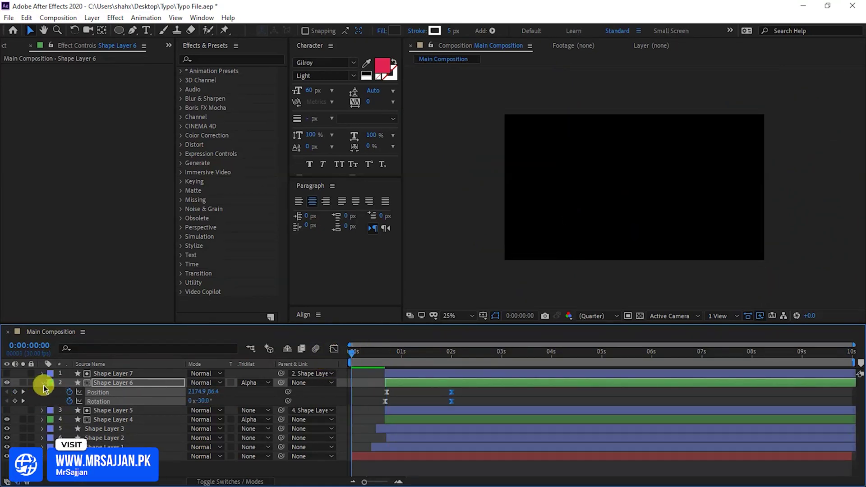
click(42, 382)
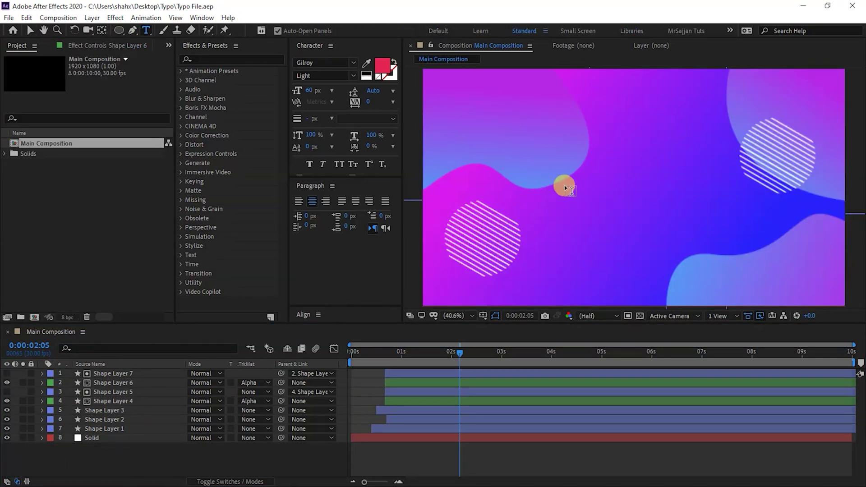
Step: Add a white text layer reading "Design" in Montserrat ExtraBold at 317 px
click(565, 185)
text(Design)
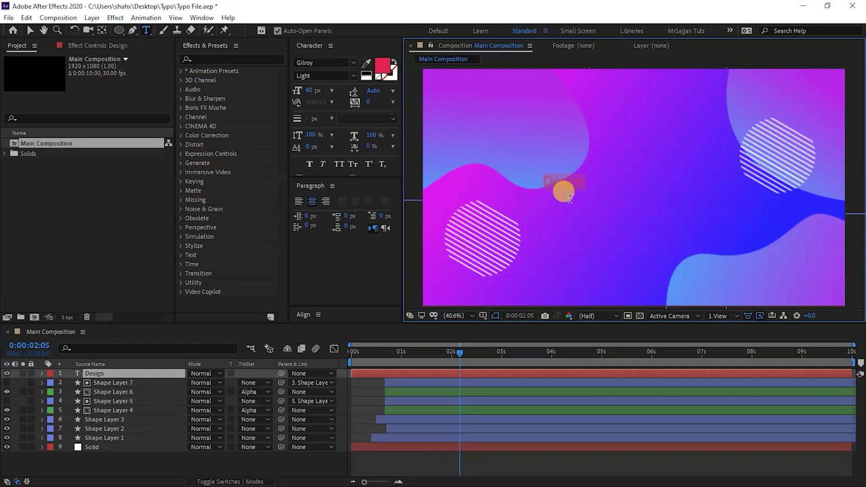
click(371, 65)
click(367, 74)
click(336, 61)
text(Mont)
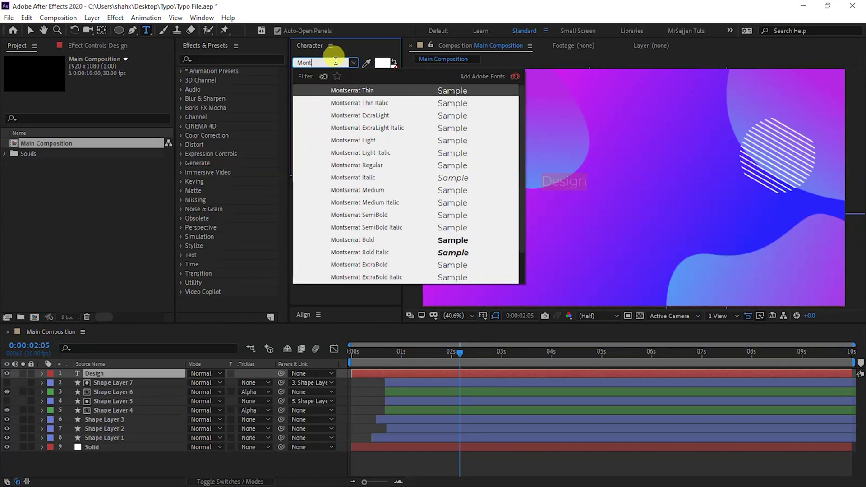
key(Down)
key(Down)
key(Down)
key(Down)
key(Down)
key(Down)
key(Down)
key(Down)
key(Down)
key(Down)
key(Down)
key(Down)
key(Down)
key(Down)
key(Return)
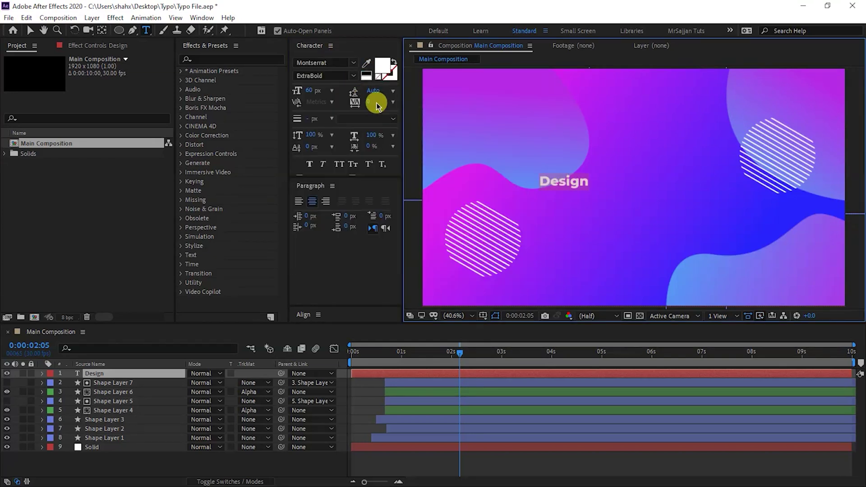
drag(310, 91, 453, 97)
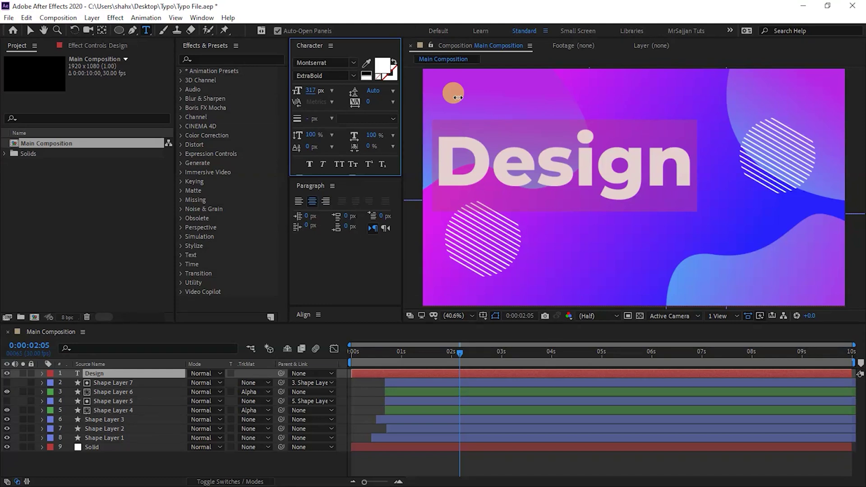
Step: Center the Design text's anchor point and align the layer horizontally and vertically to the composition
key(Escape)
click(102, 31)
key(ctrl+alt+Home)
click(303, 315)
click(318, 287)
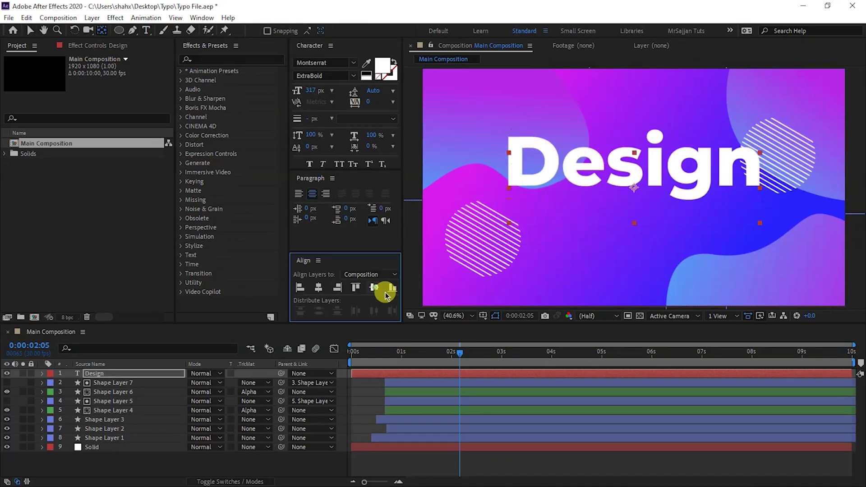
click(374, 287)
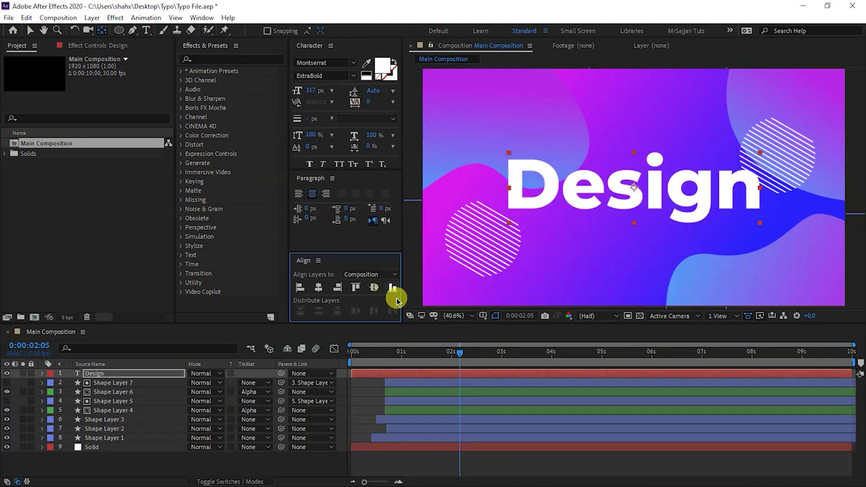
click(29, 31)
Step: Enable per-character 3D for the Design text layer
click(42, 374)
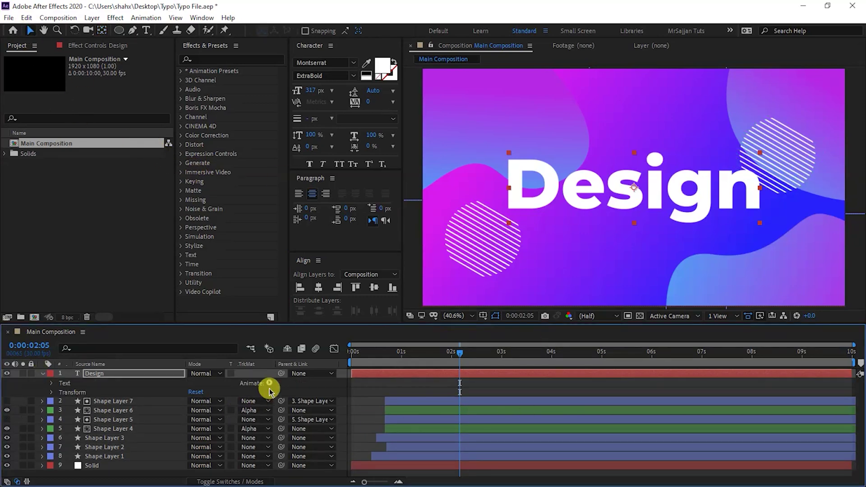
click(268, 389)
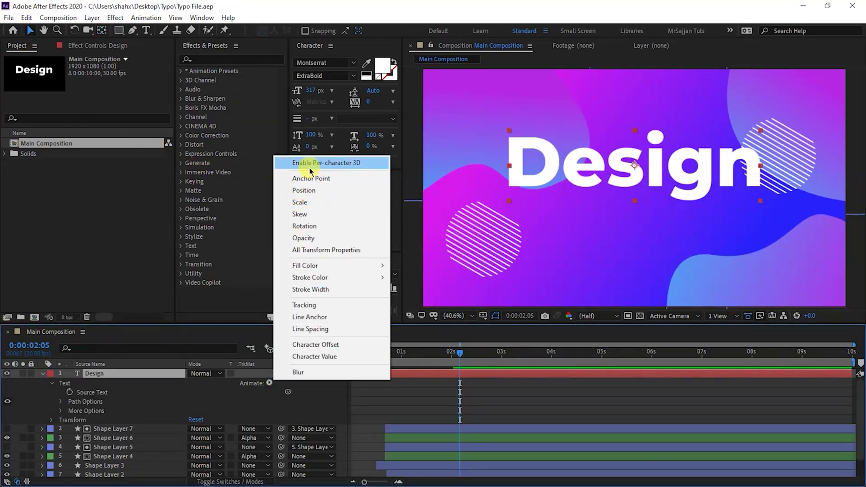
click(310, 168)
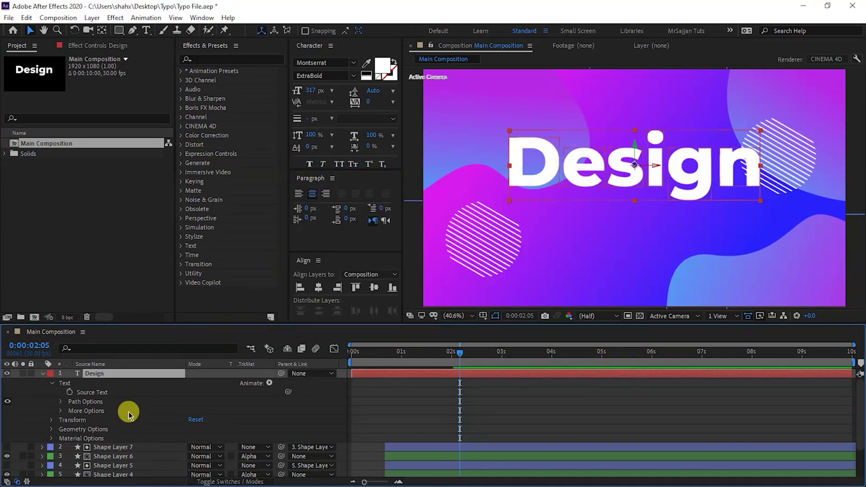
Step: Add Position, Rotation and Opacity properties to a single text animator on the Design layer
click(269, 384)
click(329, 179)
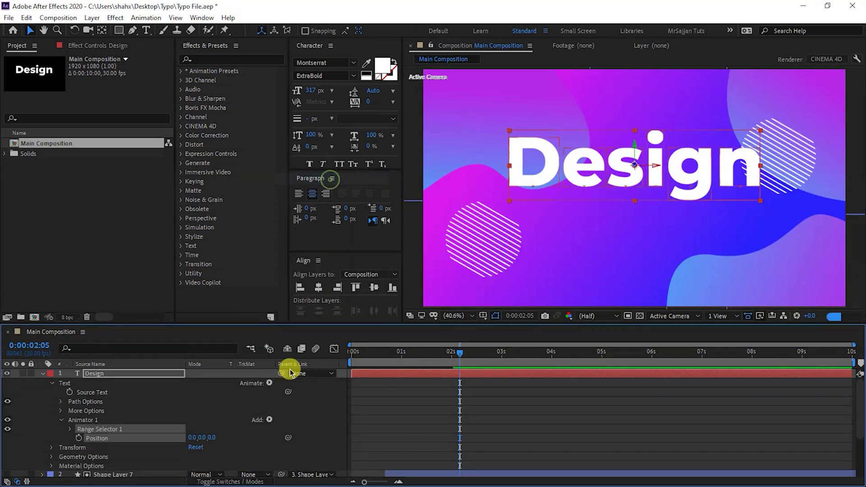
click(269, 383)
click(318, 216)
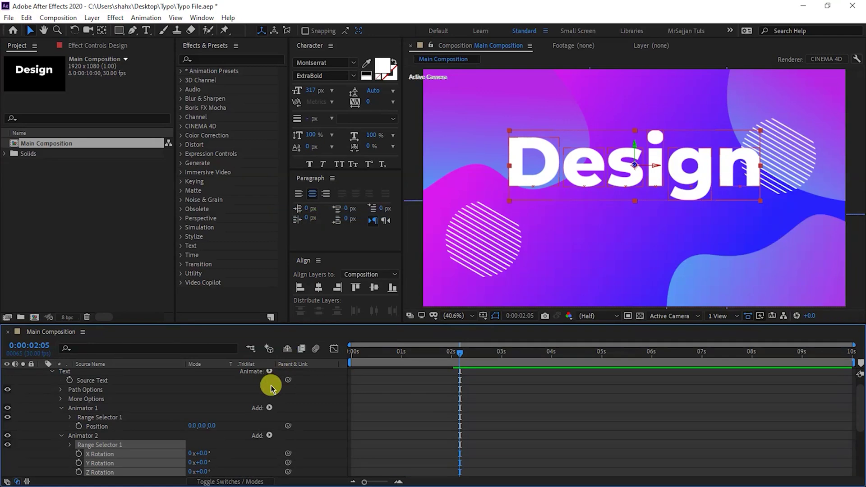
click(270, 375)
click(319, 215)
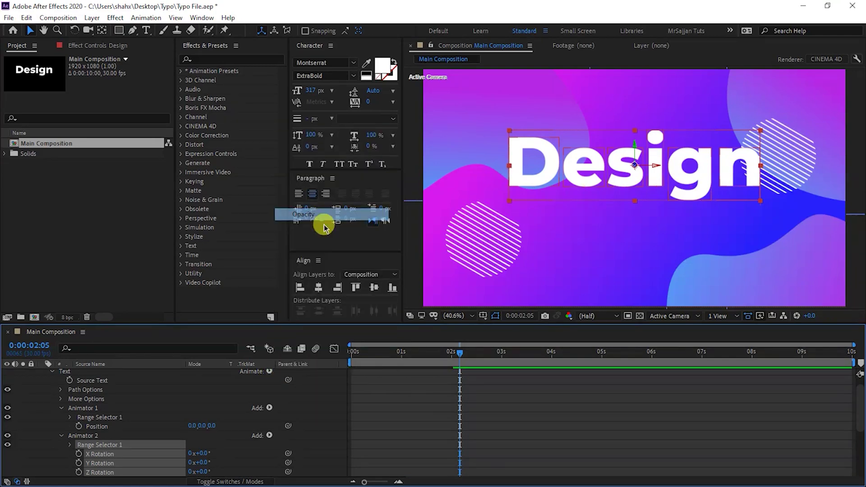
drag(396, 324, 386, 293)
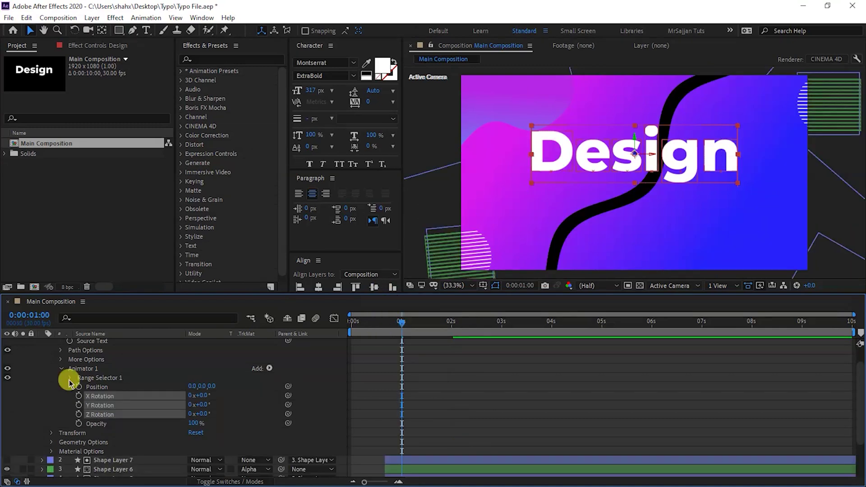
Step: Keyframe Range Selector 1's Start at 100% at 0:00:01:00 and 0% at 0:00:00:00
click(69, 378)
click(88, 387)
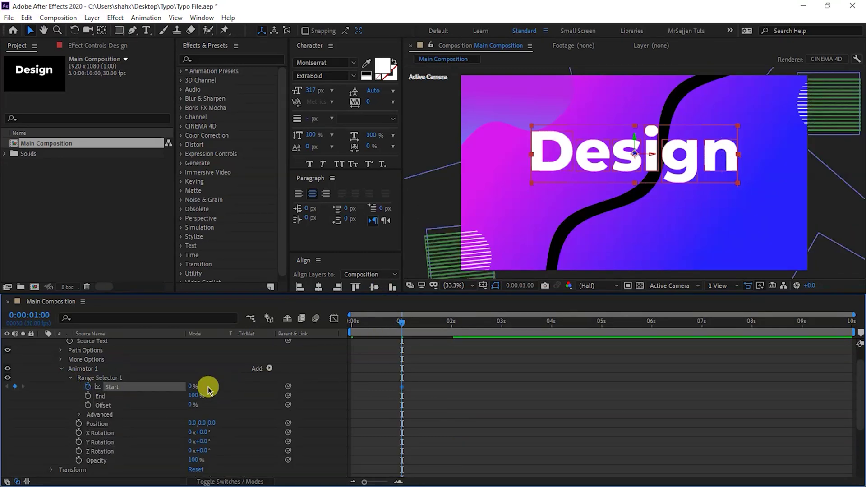
drag(191, 387, 274, 381)
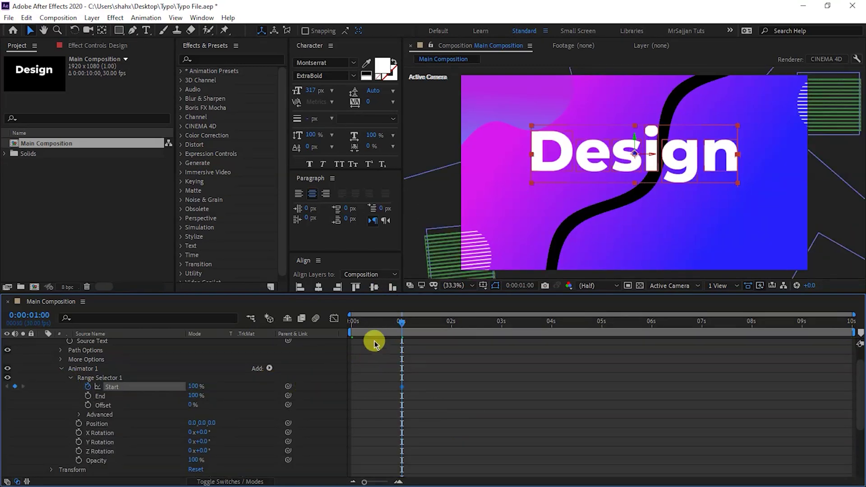
drag(361, 326, 331, 331)
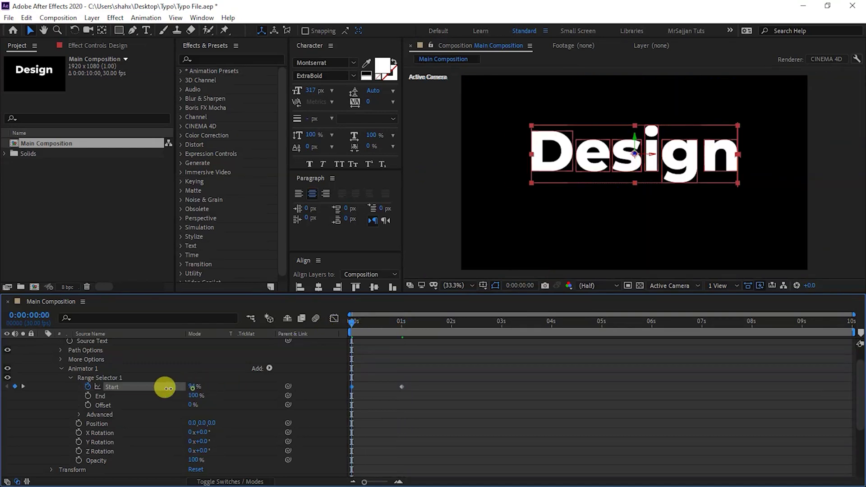
drag(168, 389, 68, 403)
Step: Set Animator 1's Opacity to 0%, Y Rotation to 220° and Position to 0, -400, 0
drag(195, 461, 107, 467)
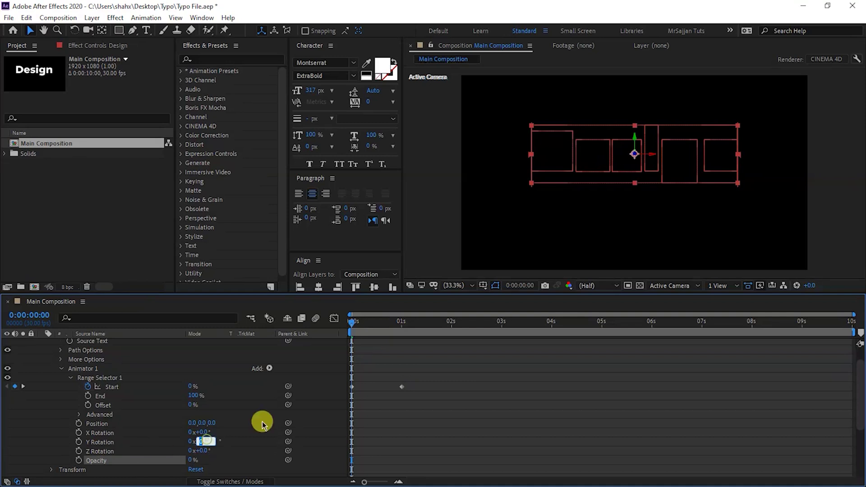
text(220)
key(Return)
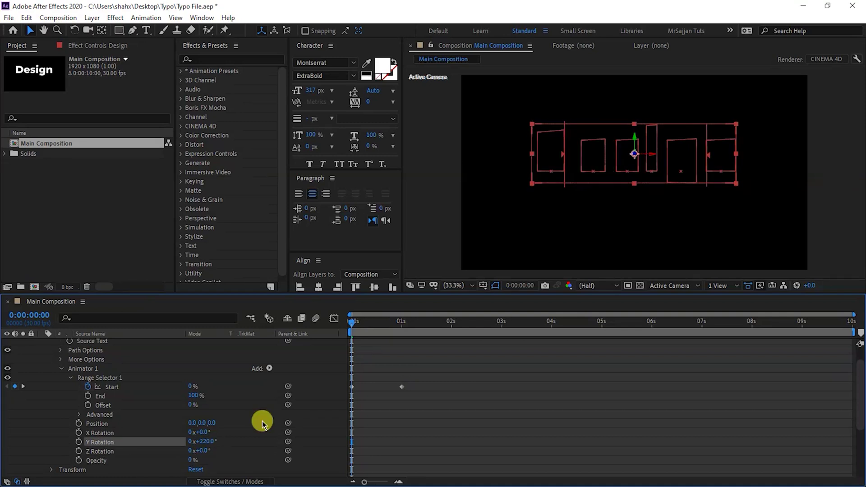
text(-400)
key(Return)
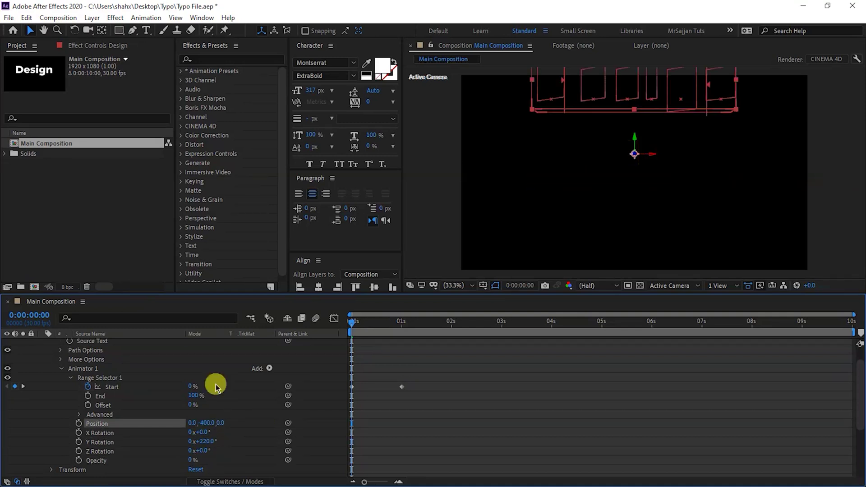
Step: Preview the letter animation and slow it by moving the 100% Start keyframe to 0:00:02:00
key(space)
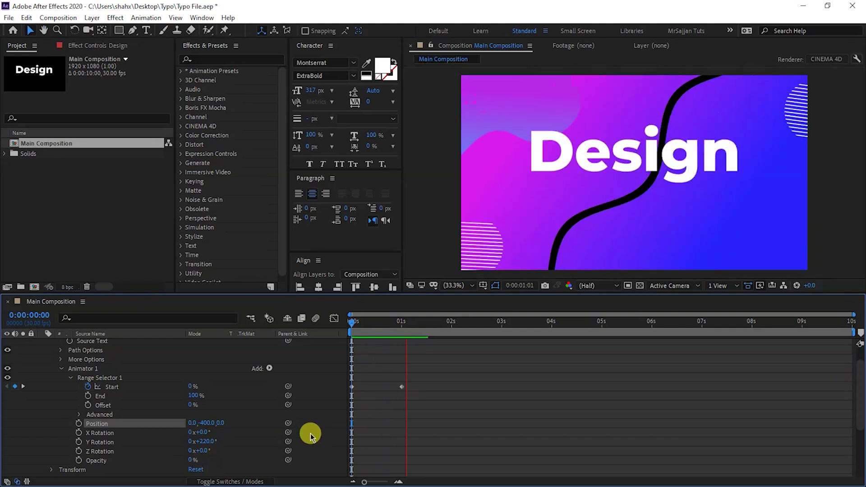
key(space)
drag(402, 387, 433, 402)
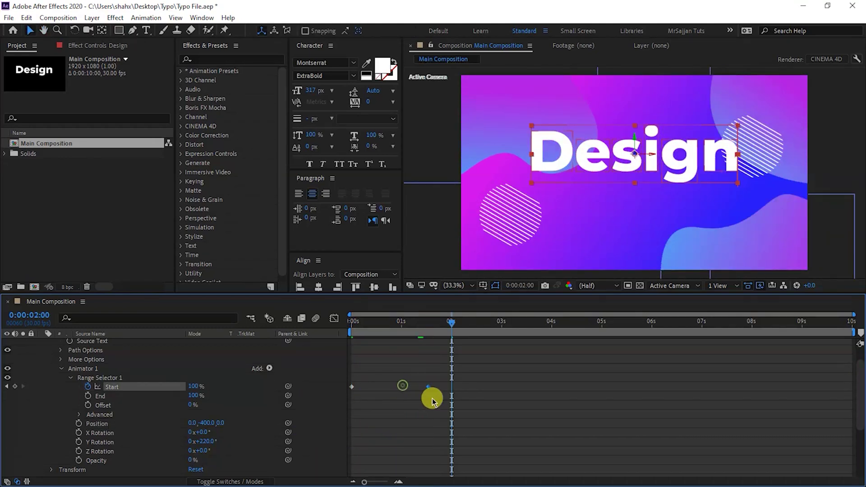
scroll(49, 381, up, 1)
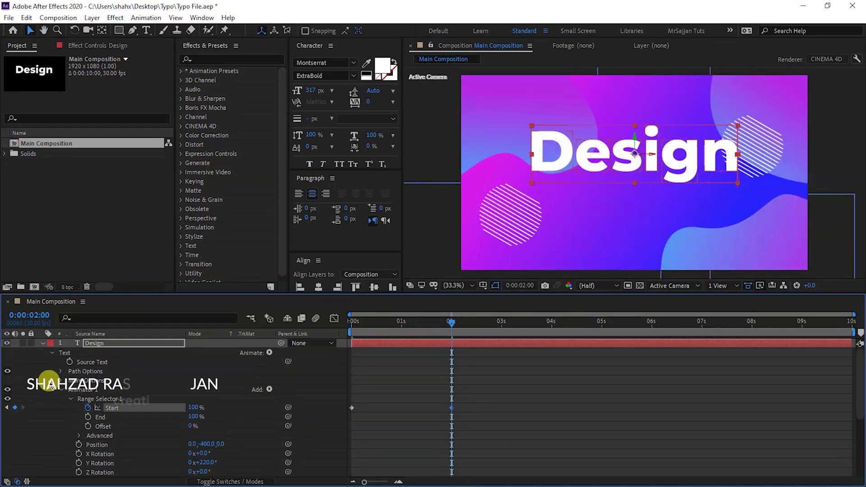
click(42, 343)
click(194, 450)
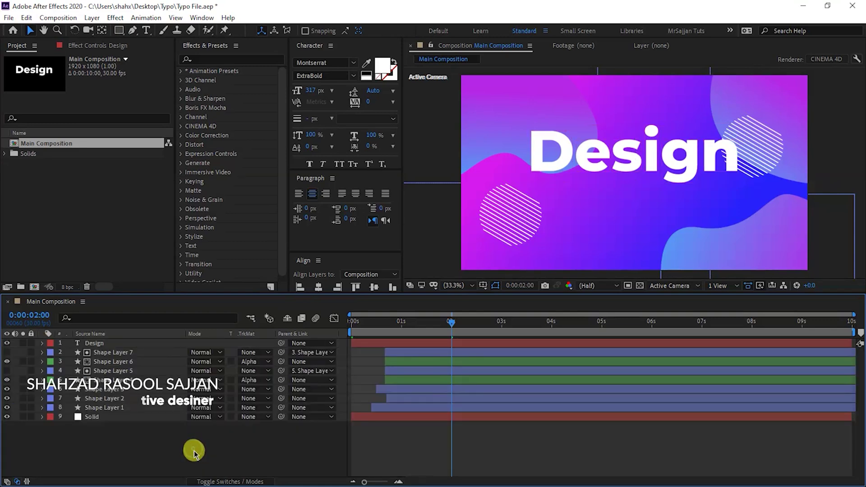
Step: Shift the Design layer to start at 0:00:01:00 and end the work area at 0:00:04:00 to preview the animation
click(401, 323)
drag(373, 343, 426, 363)
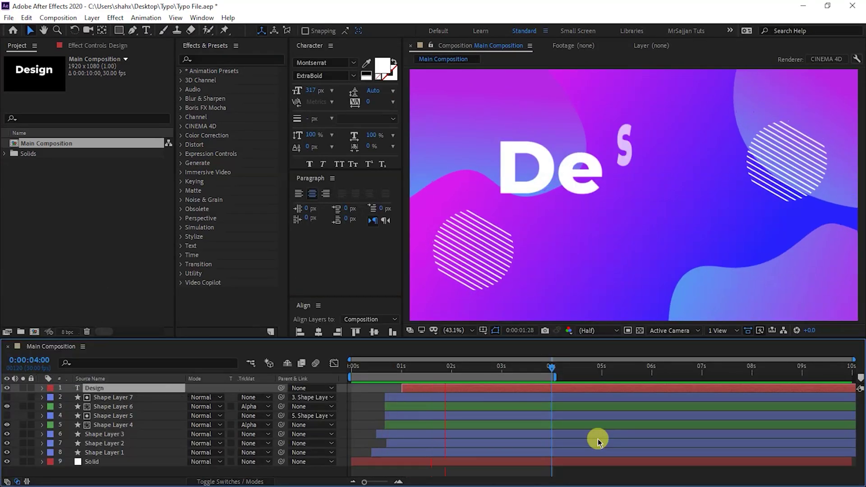
key(space)
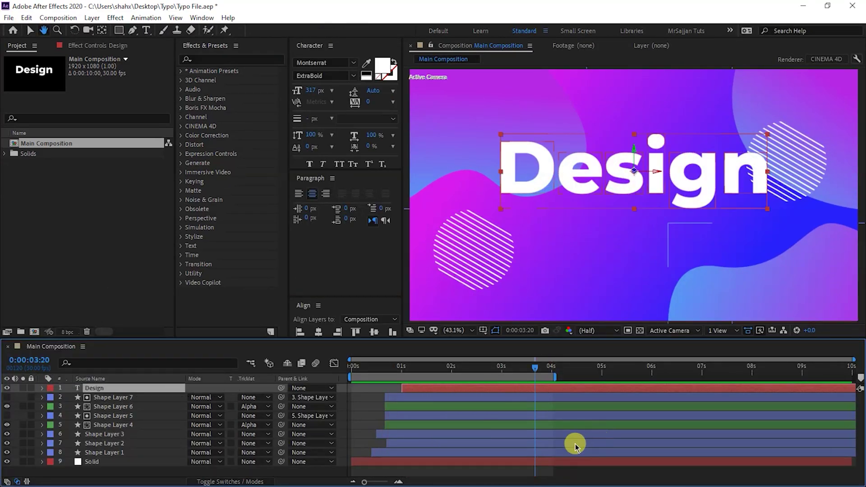
Step: Move the Design layer's last Start keyframe earlier to about 0:00:02:10 and preview the faster text reveal
key(u)
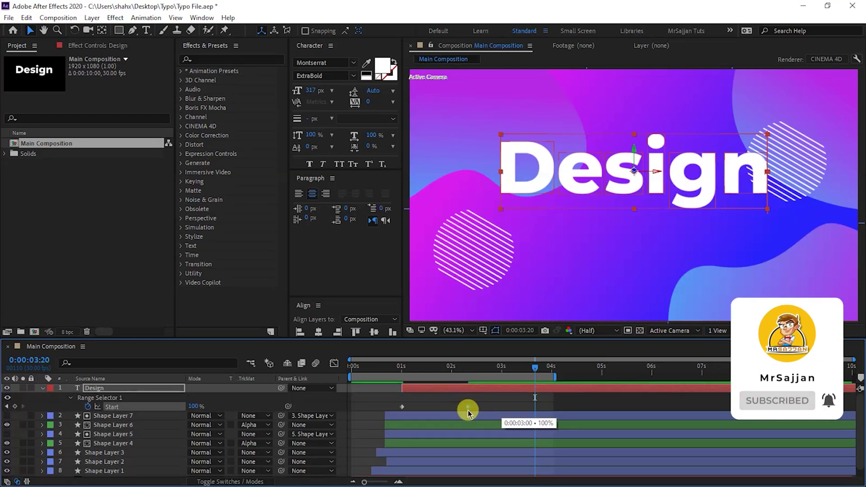
click(400, 367)
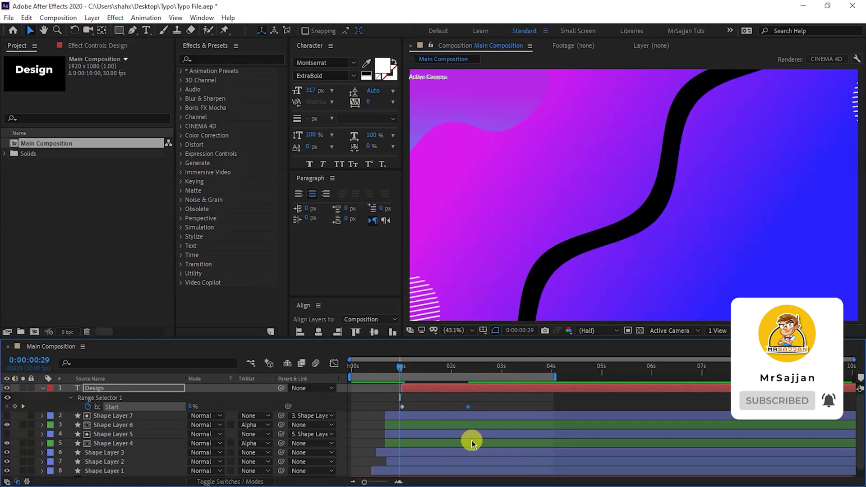
key(u)
key(space)
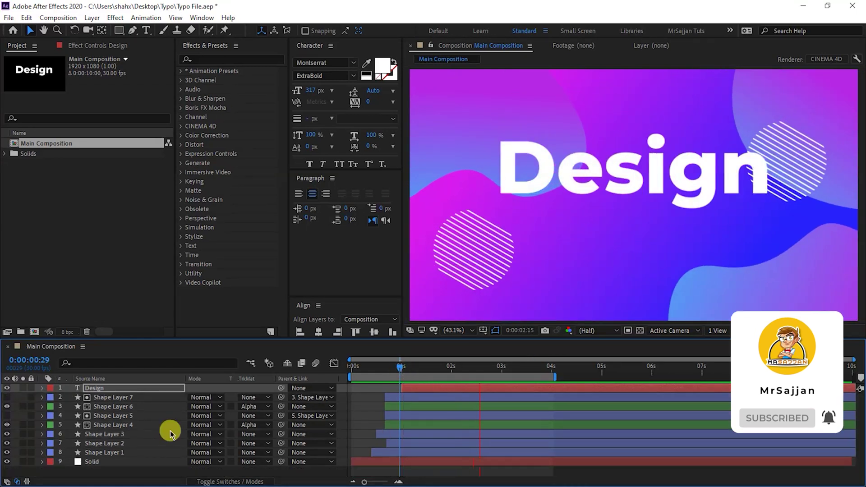